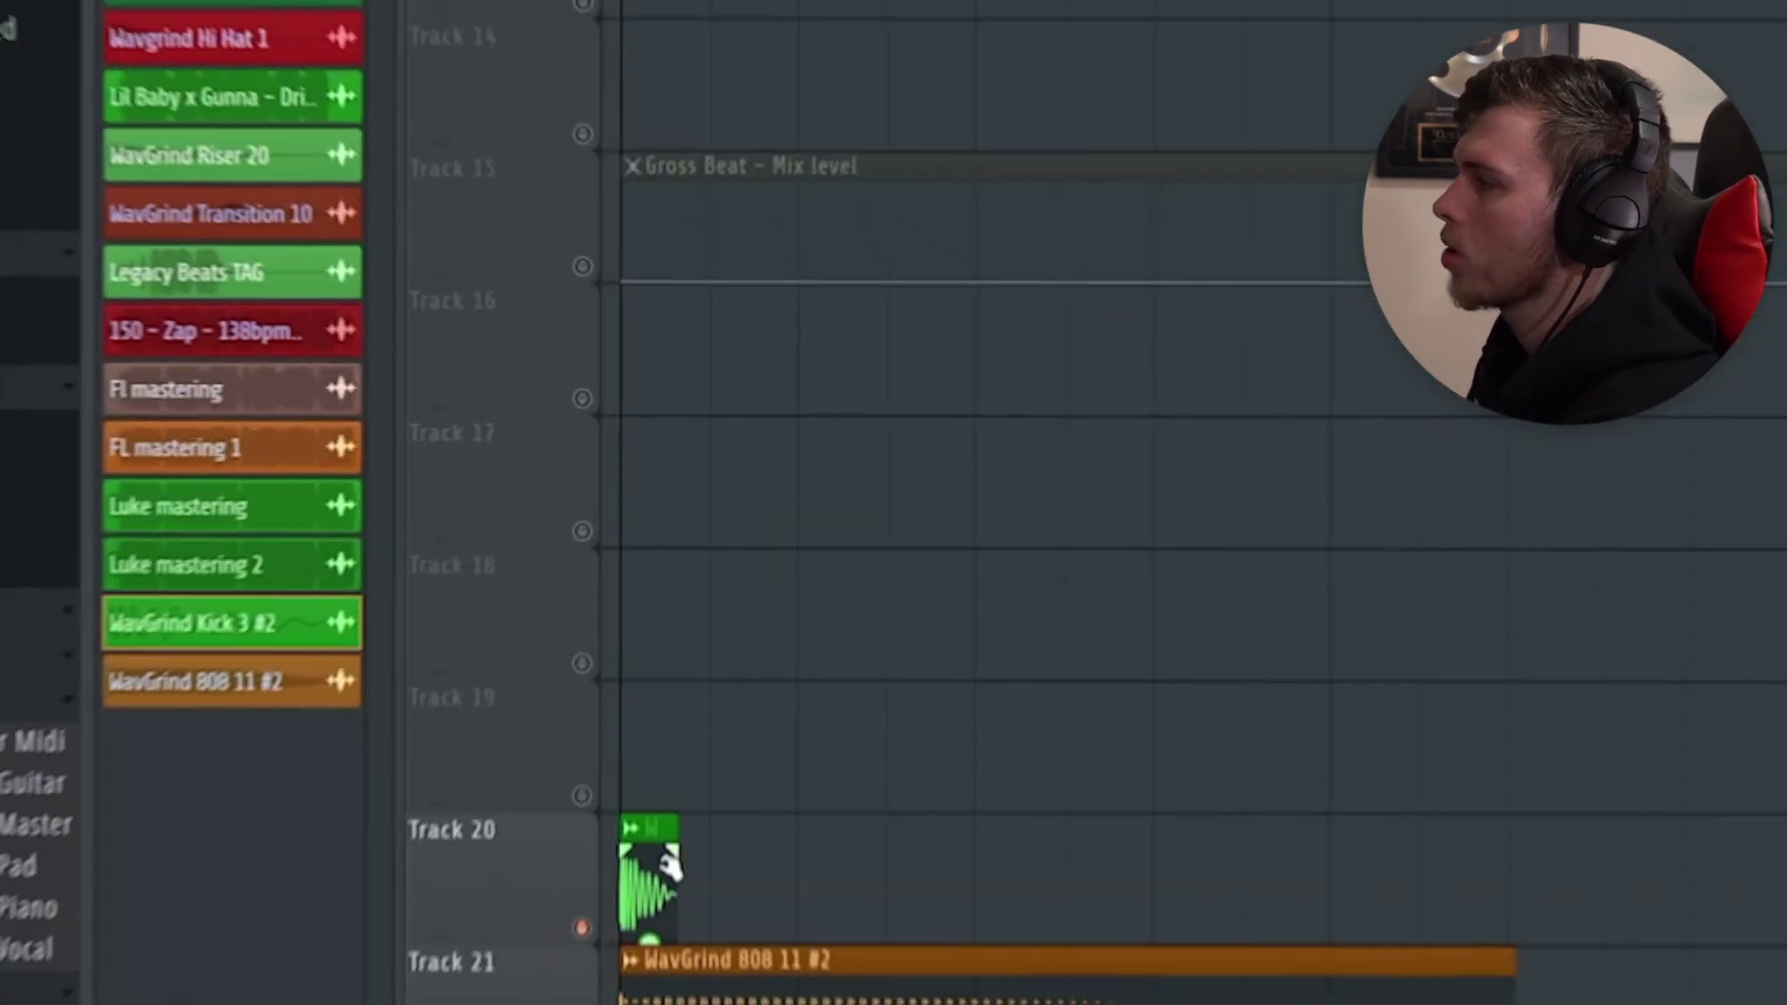
Open the WavGrind Kick 3 #2 sample's settings and reverse its polarity
double_click(670, 870)
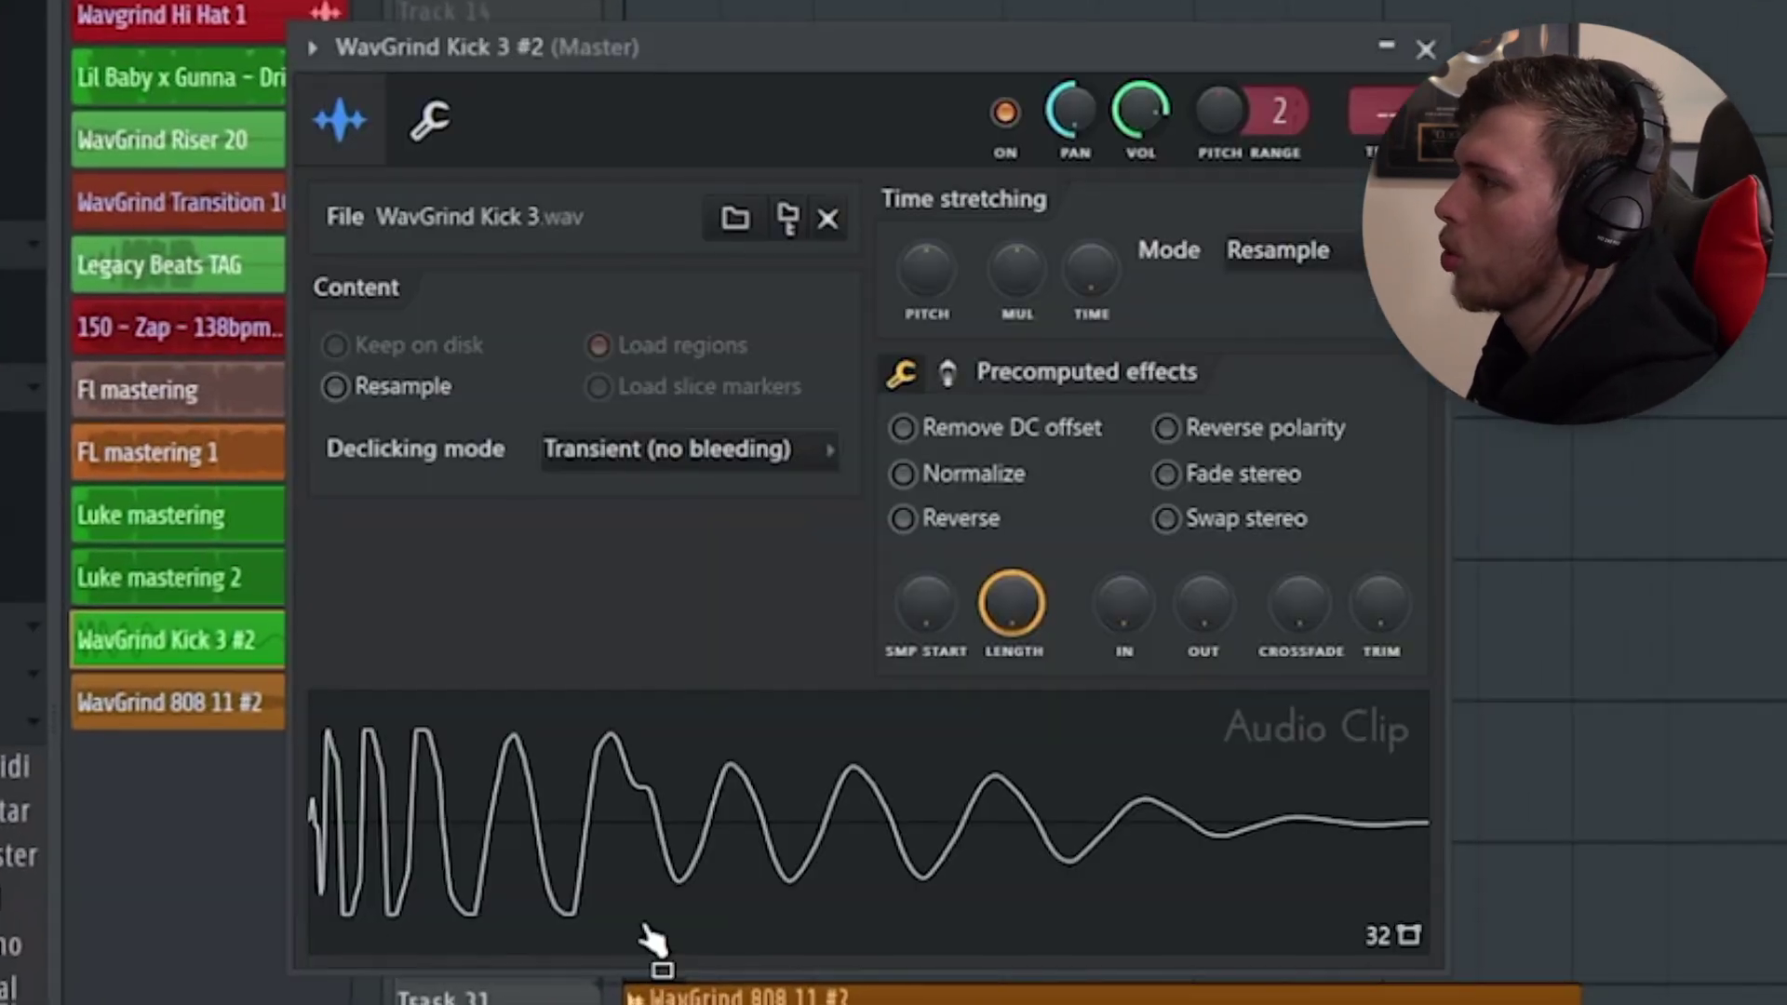
left_click(1303, 436)
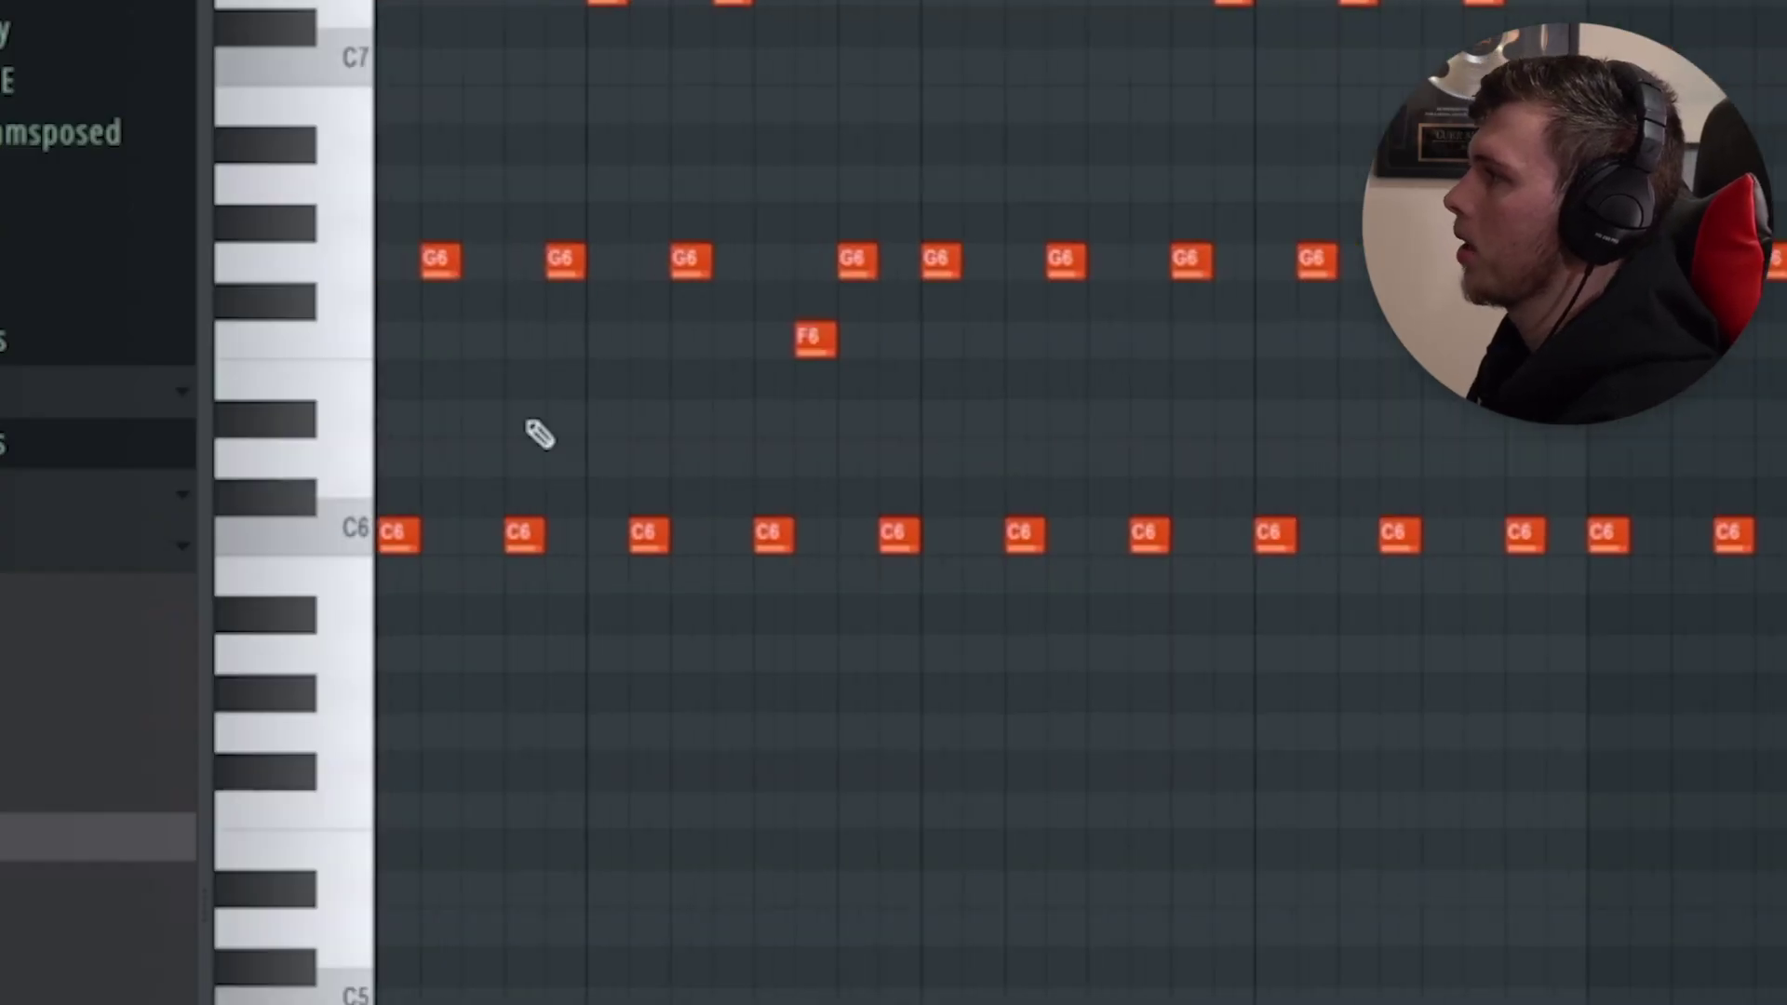
scroll(321, 785, "up", 3)
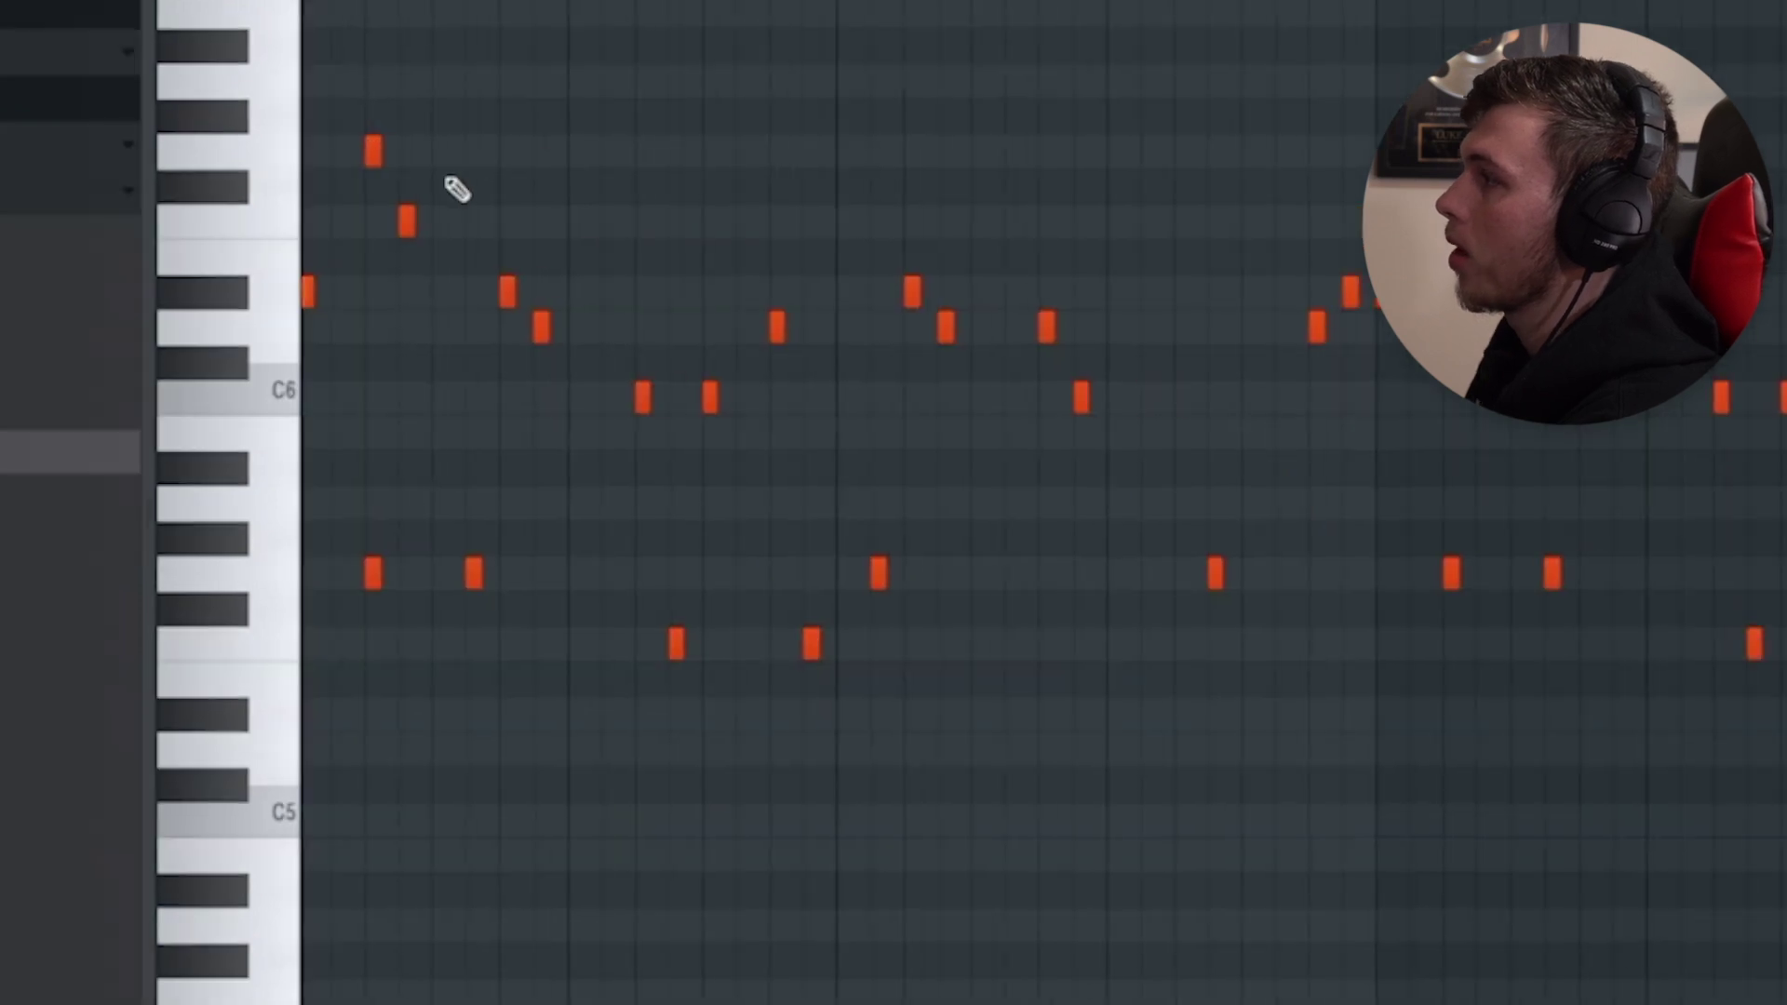
scroll(455, 184, "up", 3)
scroll(1219, 517, "up", 2)
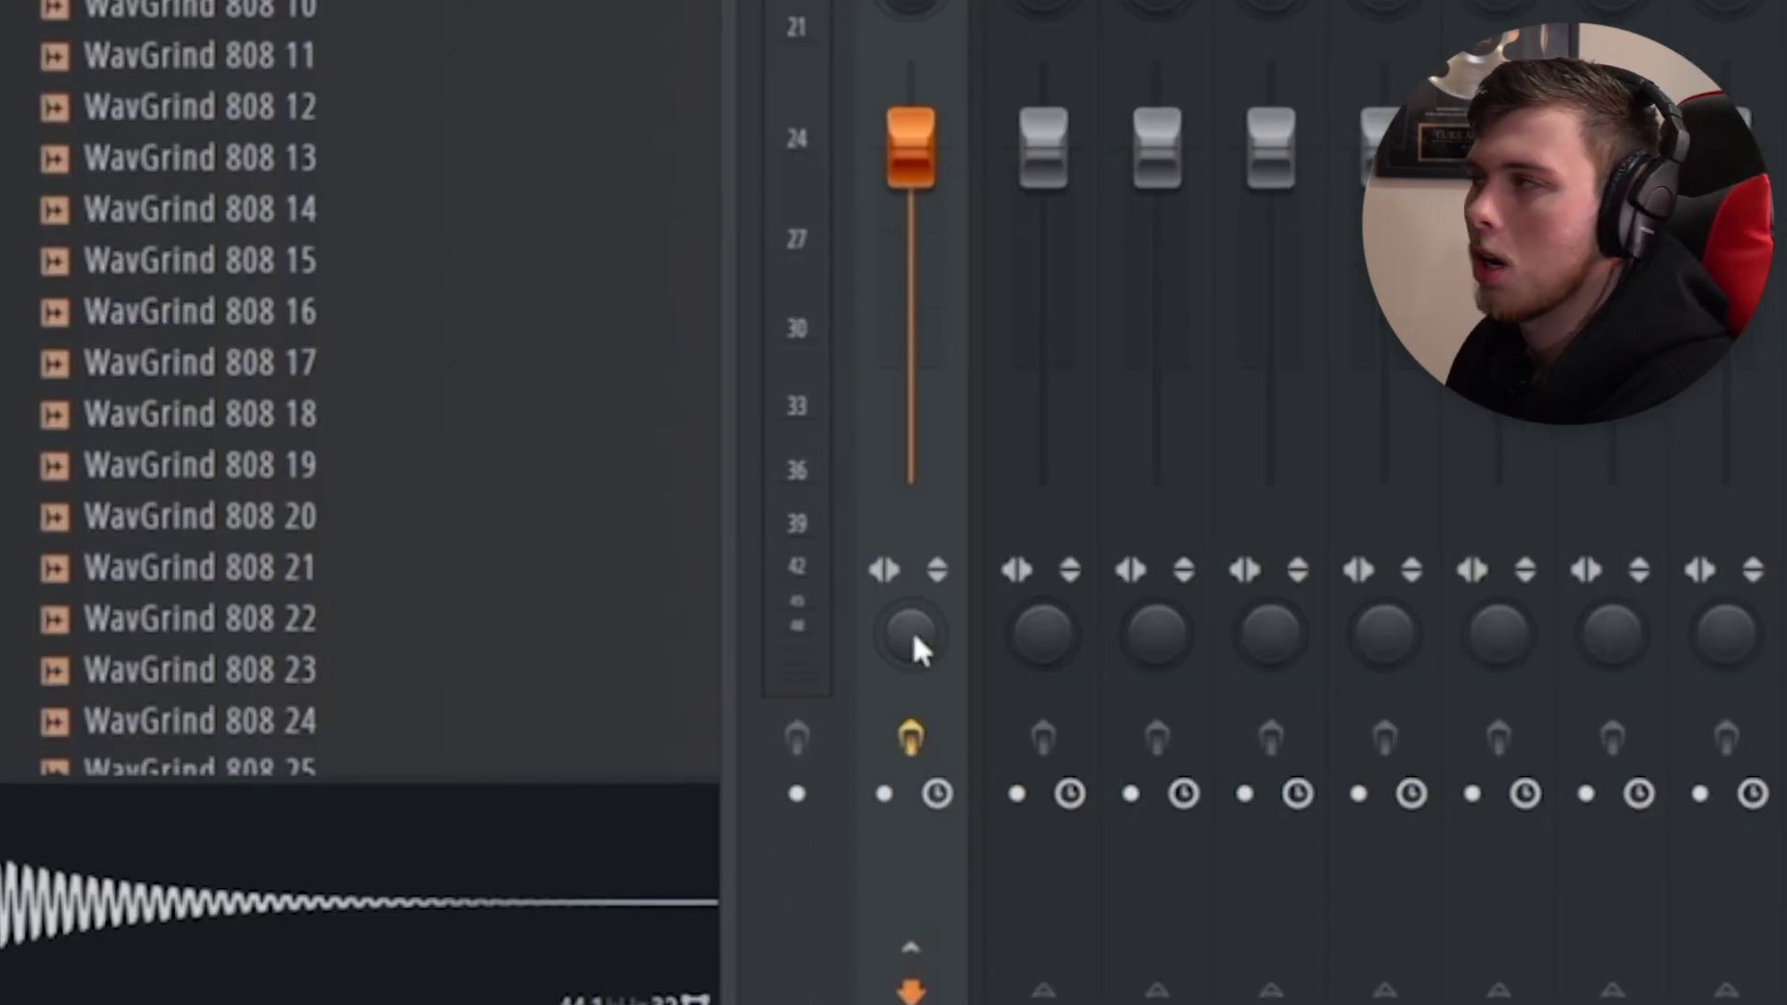
Turn the Master track's stereo separation to fully merged to mix in mono
left_click_drag(913, 638, 913, 600)
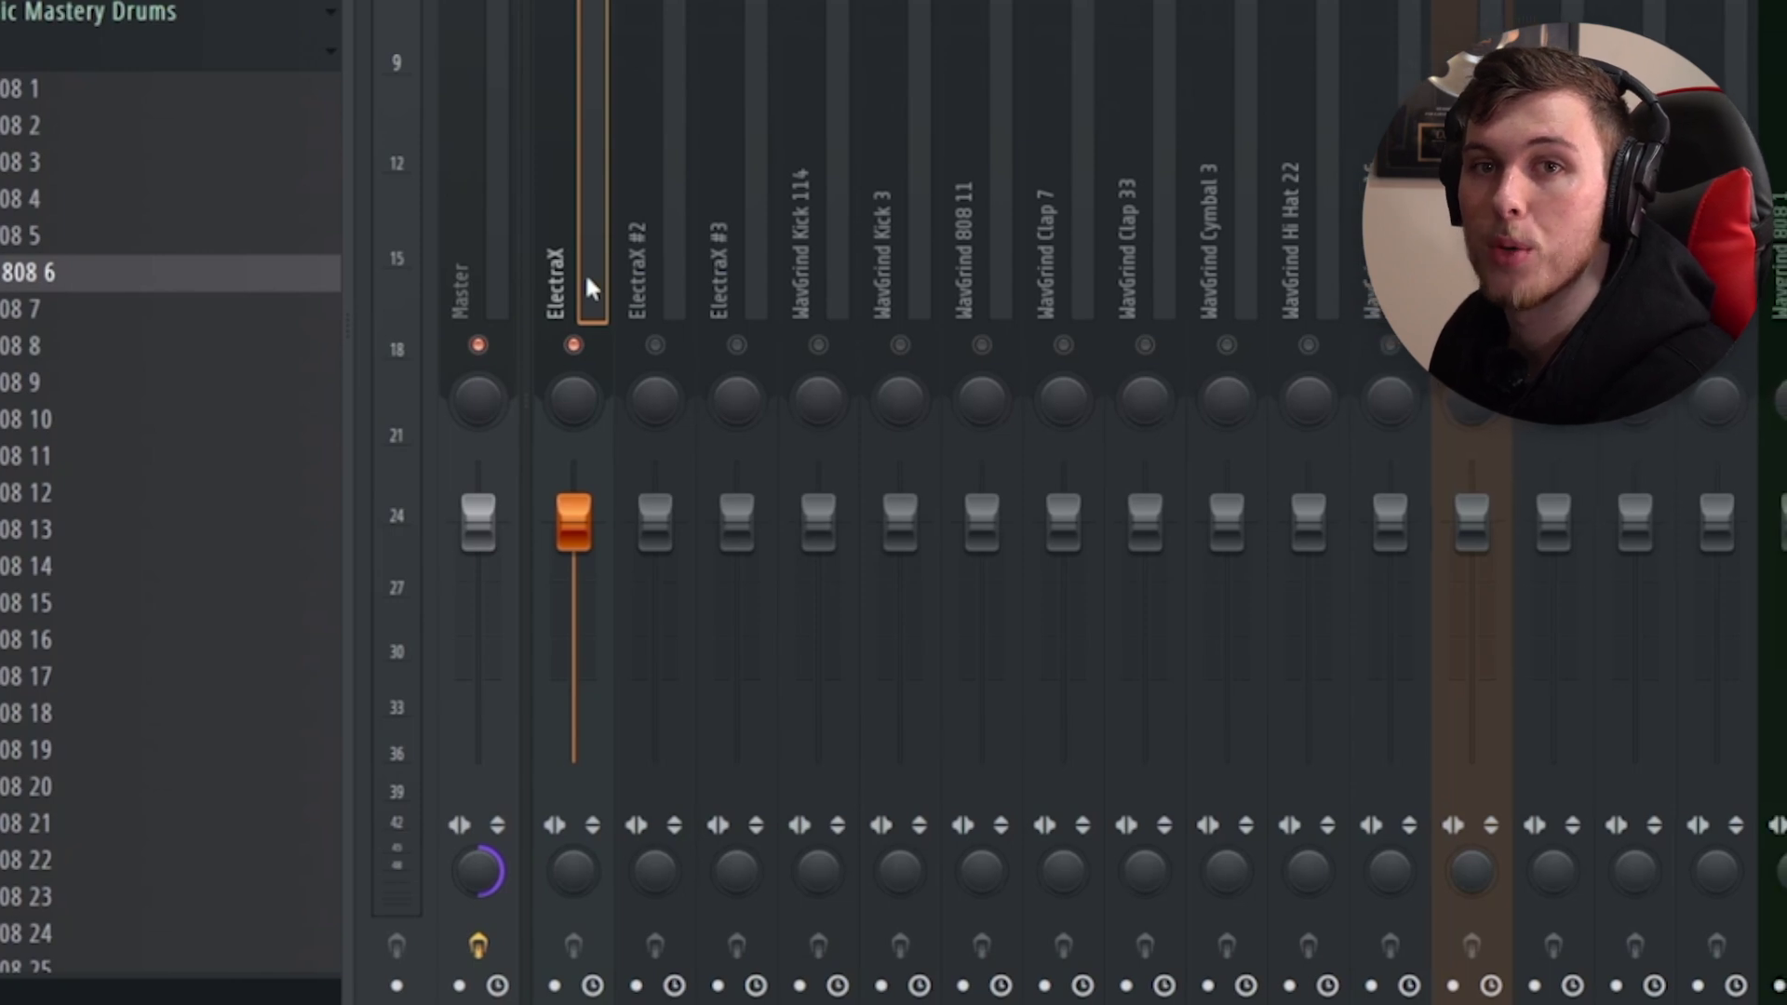
Try raising the ElectraX fader to 1.9 dB and several other instrument faders above zero
mouse_move(596, 521)
left_mouse_down()
mouse_move(614, 652)
mouse_move(580, 505)
left_mouse_up()
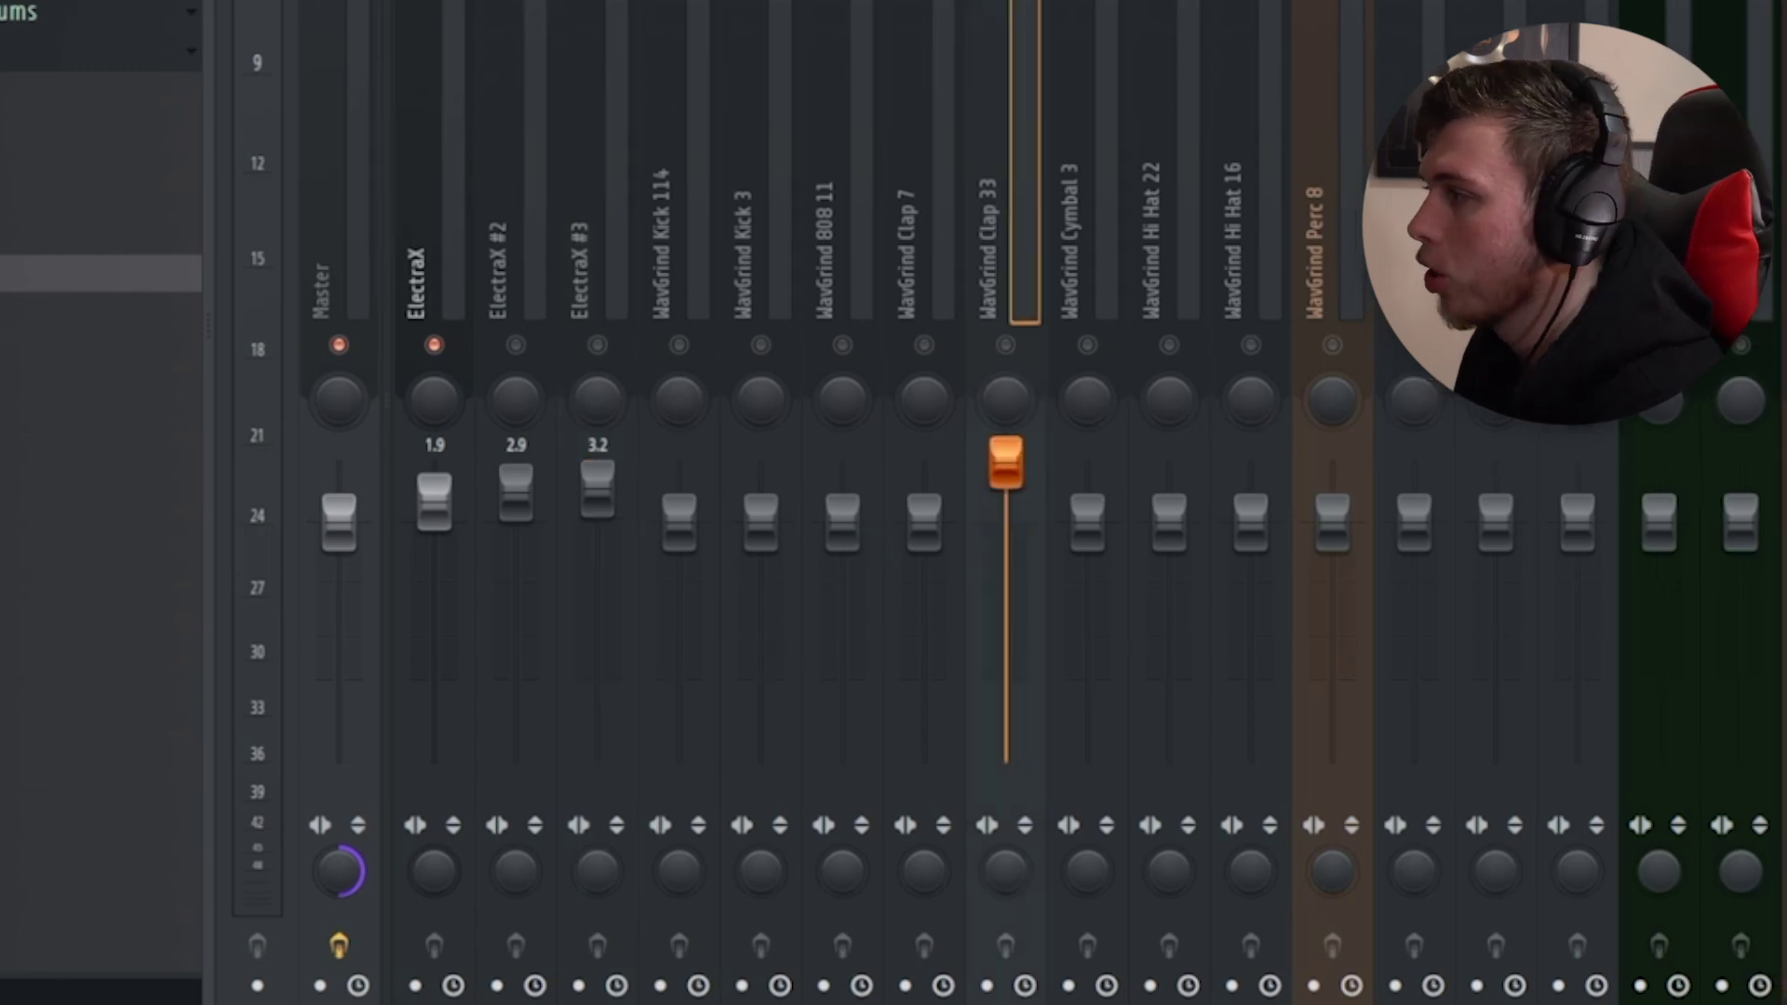
left_click_drag(1142, 519, 1141, 459)
left_click(1230, 512)
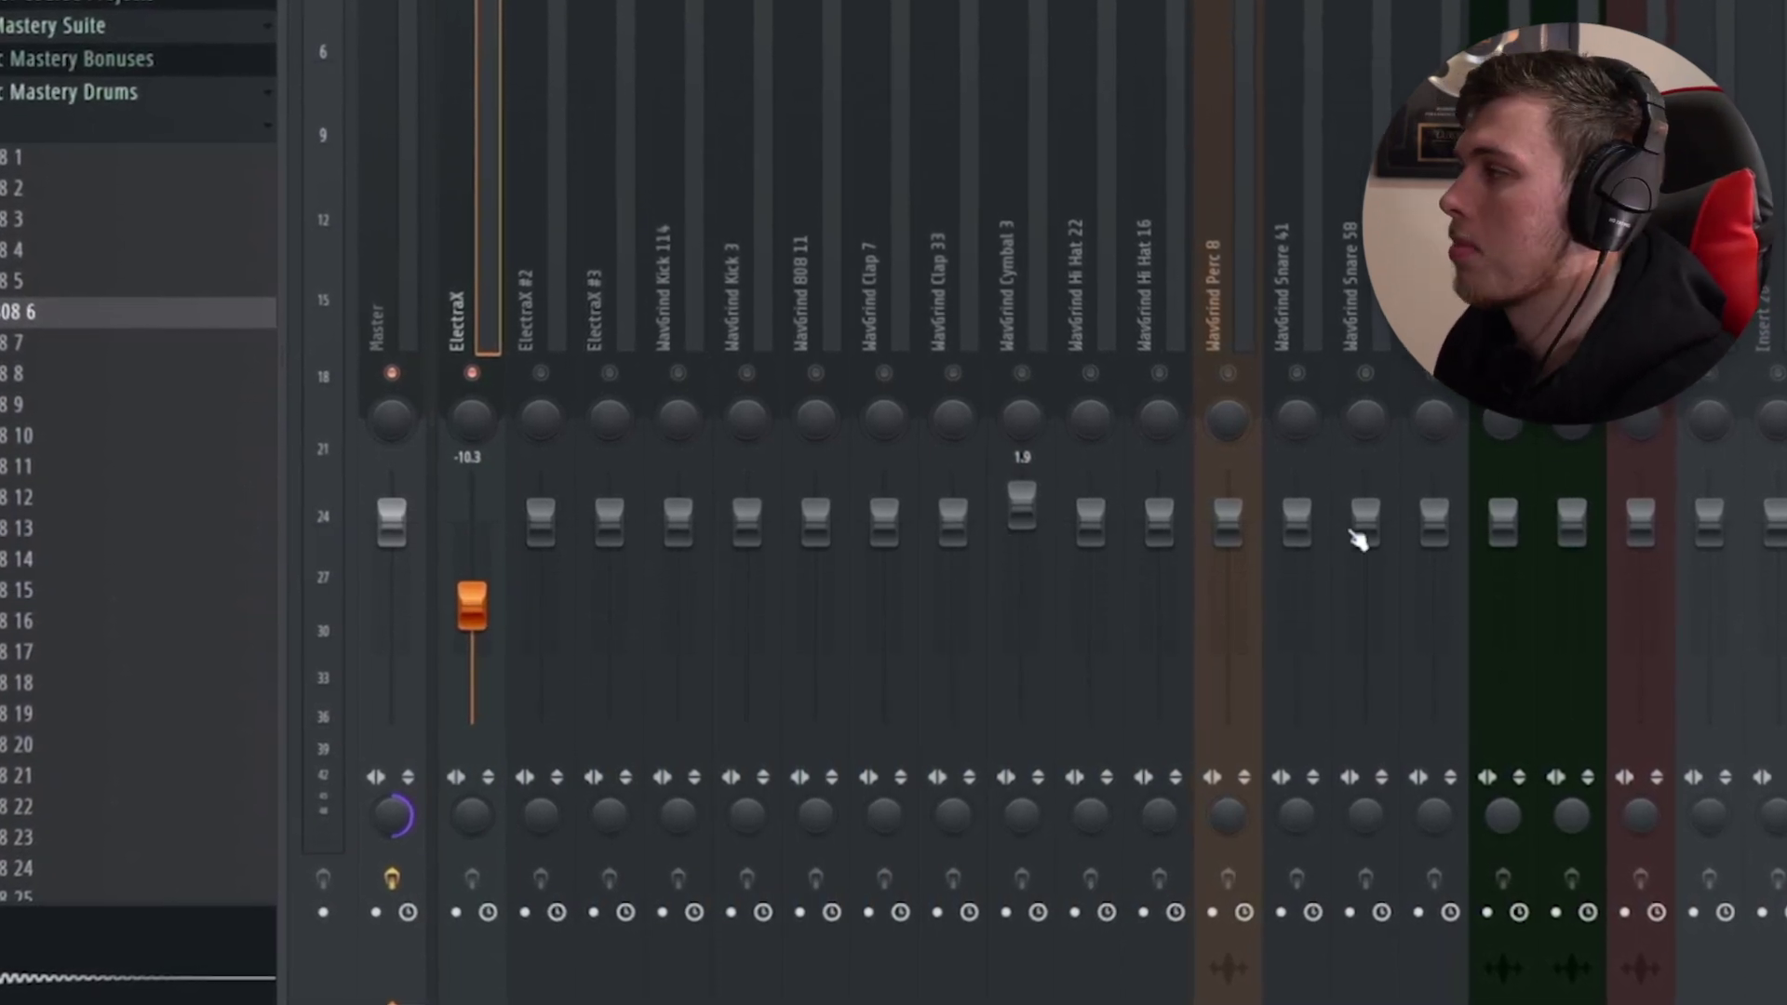
left_click(1297, 521)
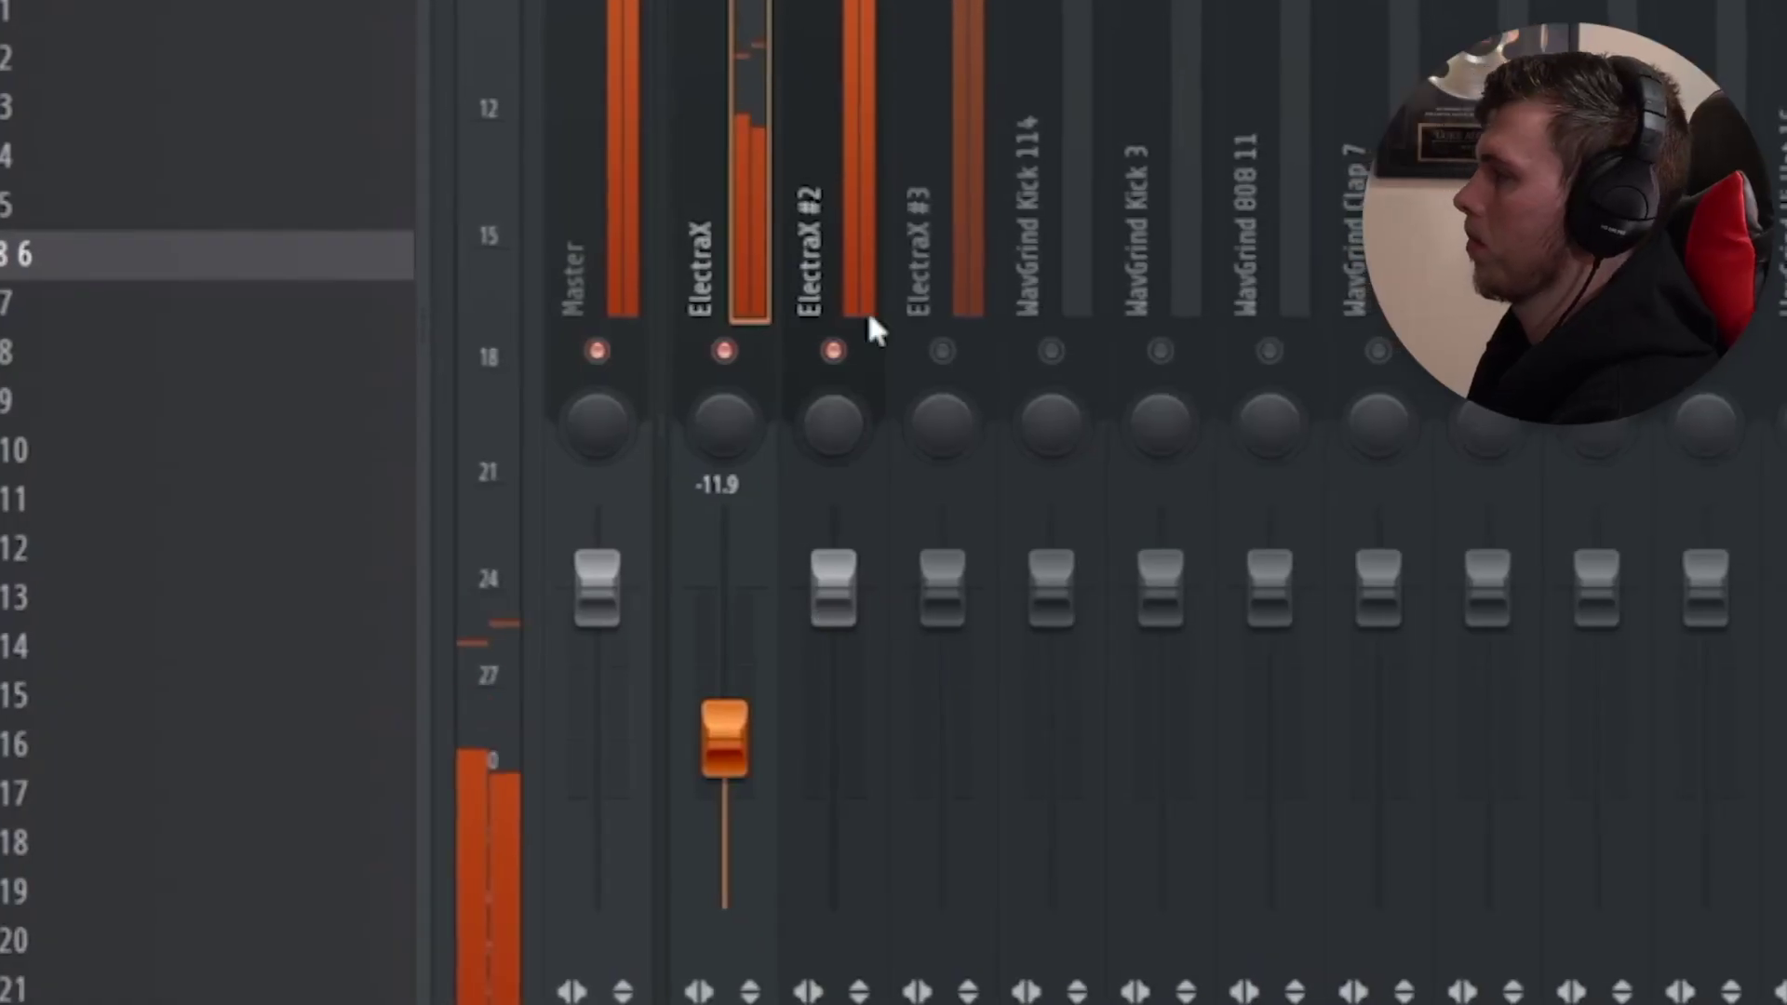
Lower ElectraX #2 to -10.4 dB, then unmute ElectraX #3 and lower it to -8.3 dB
left_click_drag(835, 609, 856, 735)
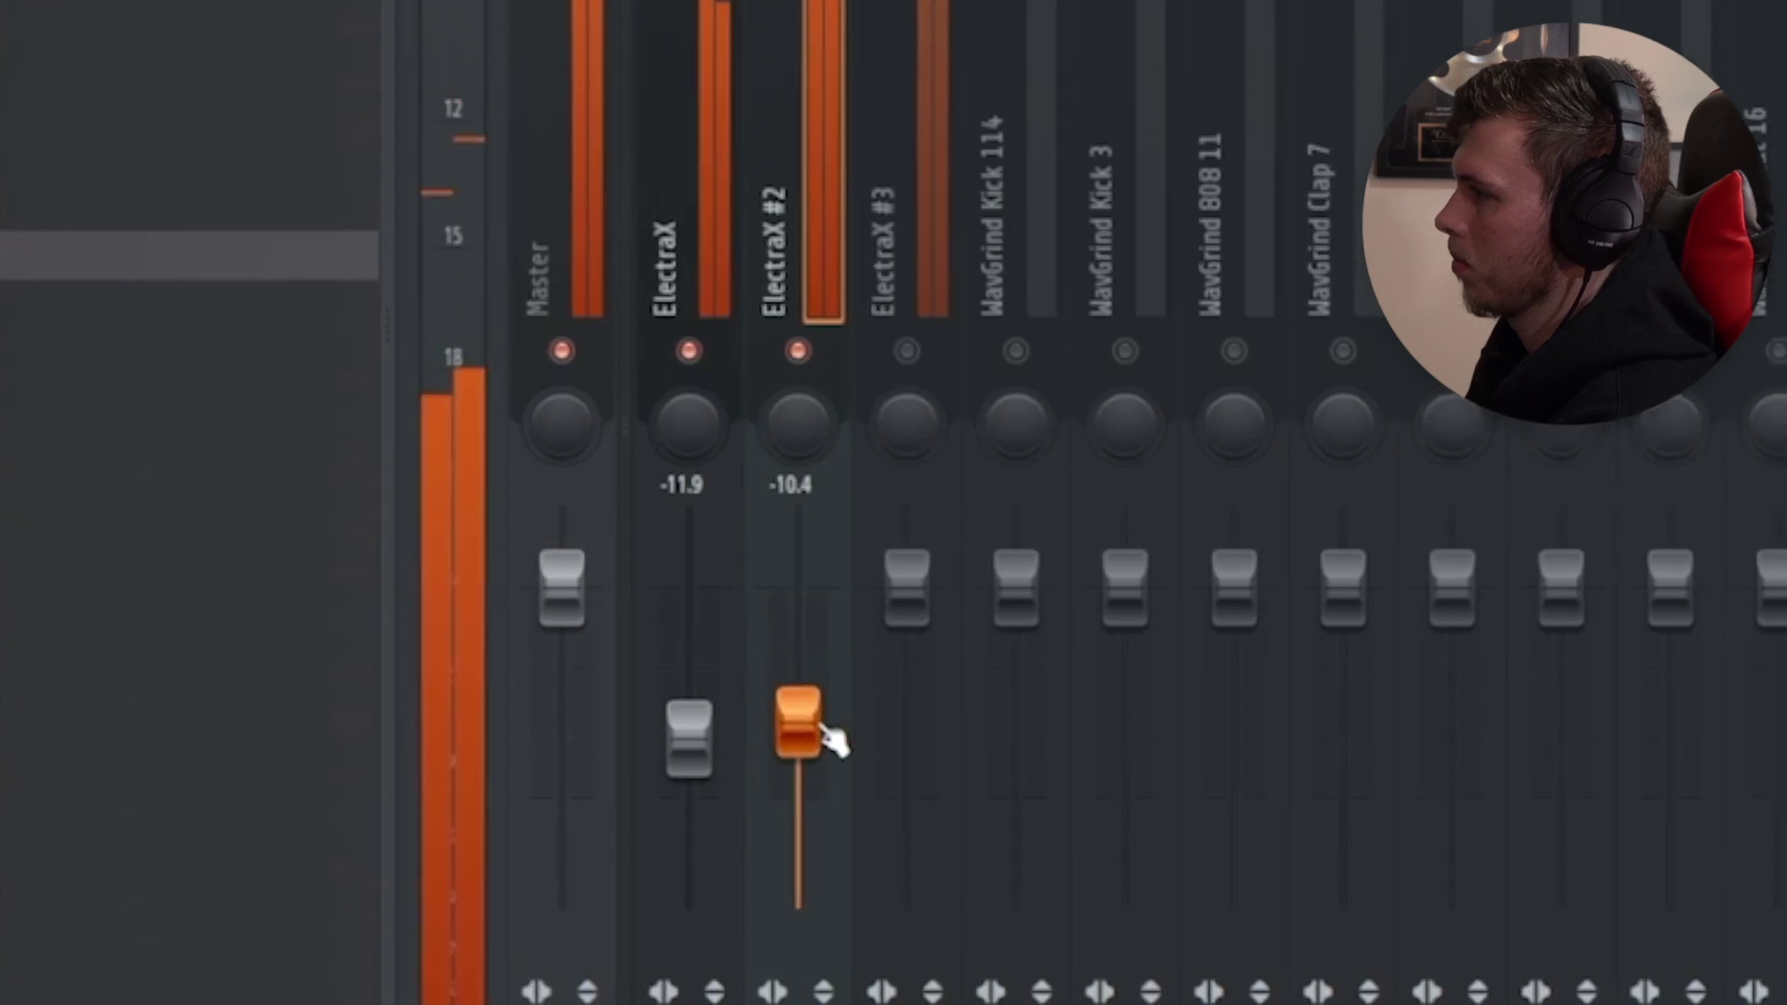
left_click(903, 351)
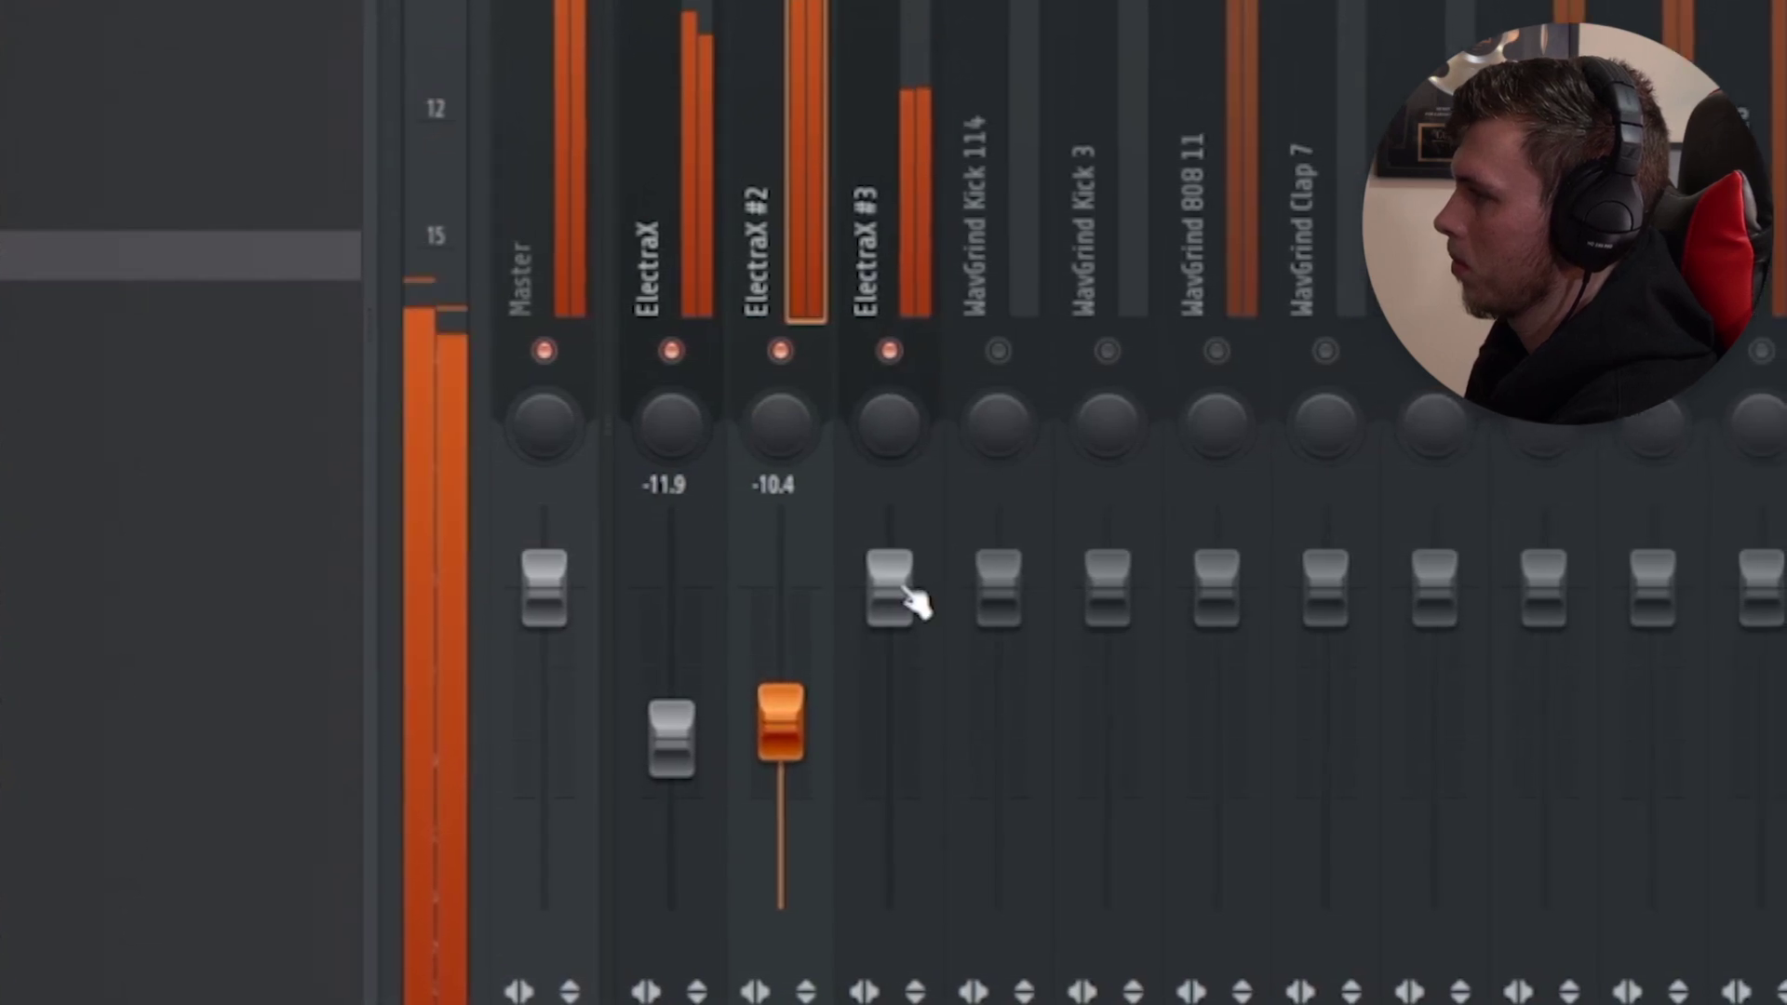
left_click_drag(912, 595, 902, 715)
Move the low cut of ElectraX's Parametric EQ 2, based on the 20Hz + 18kHz cut preset, to just above 200 Hz
left_click(663, 137)
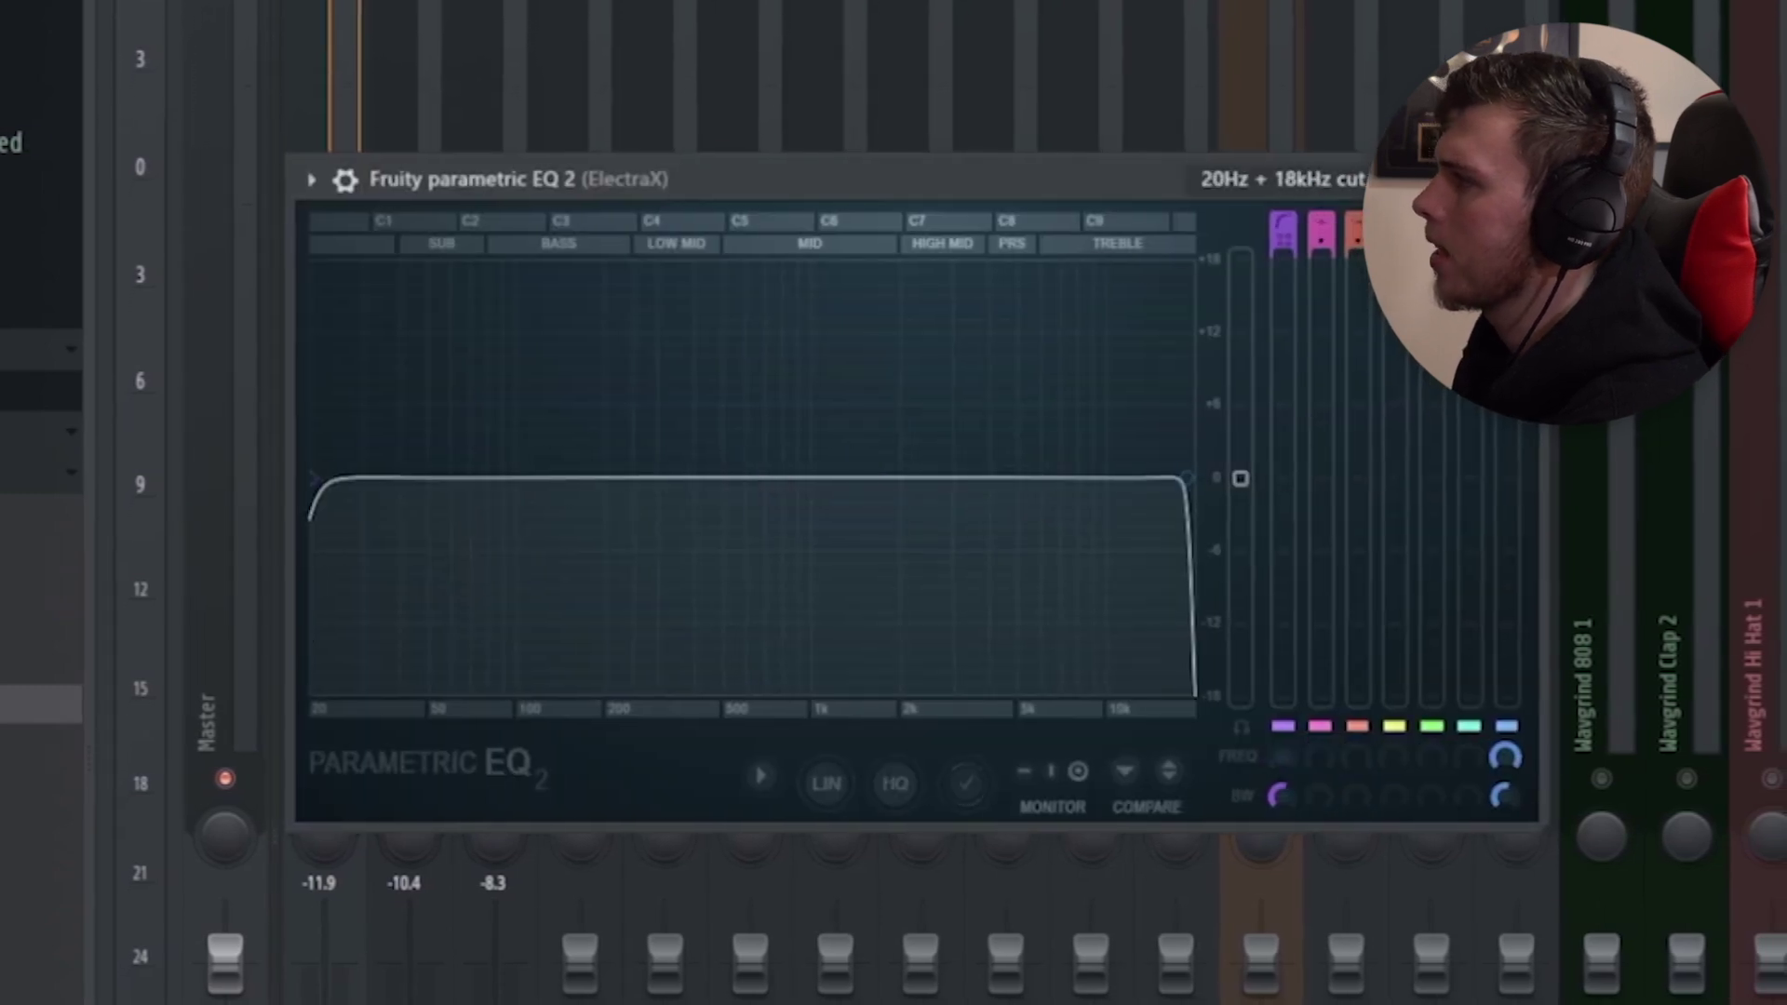
left_click_drag(332, 500, 595, 491)
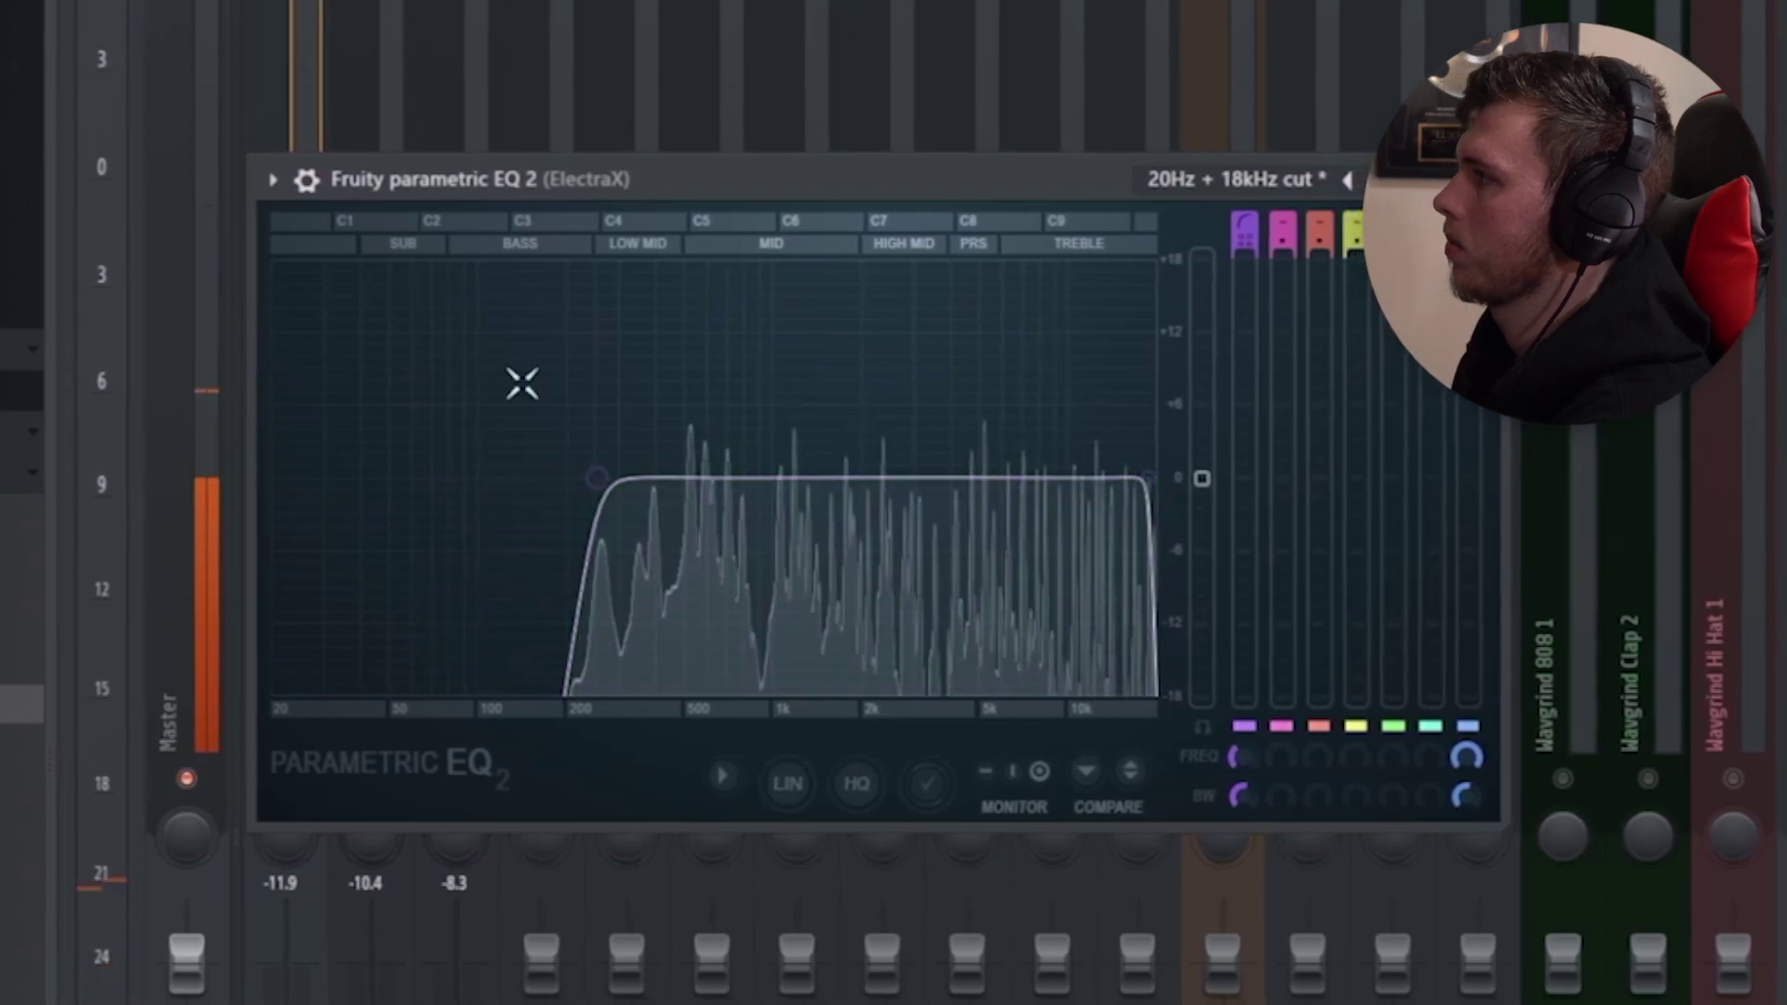
key("space")
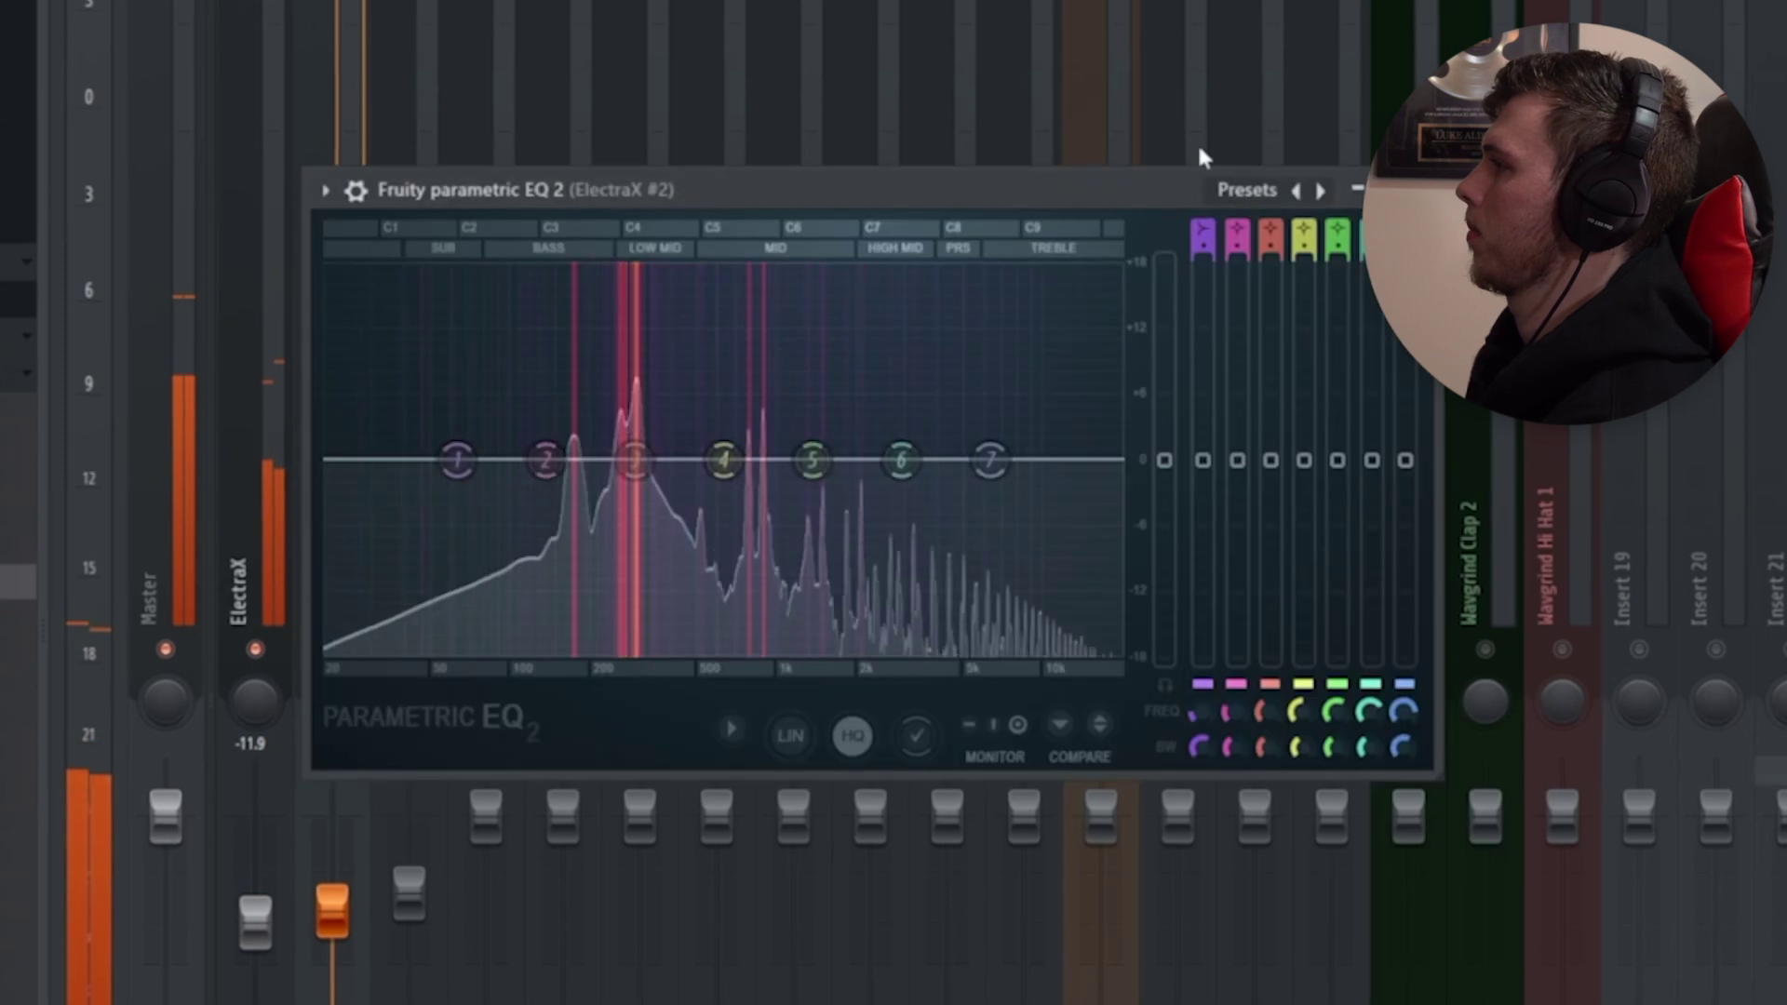
Apply cut presets in Parametric EQ 2 on ElectraX #2 and #3 and raise each low-cut frequency into the bass range
left_click(1323, 190)
left_click_drag(339, 473, 545, 468)
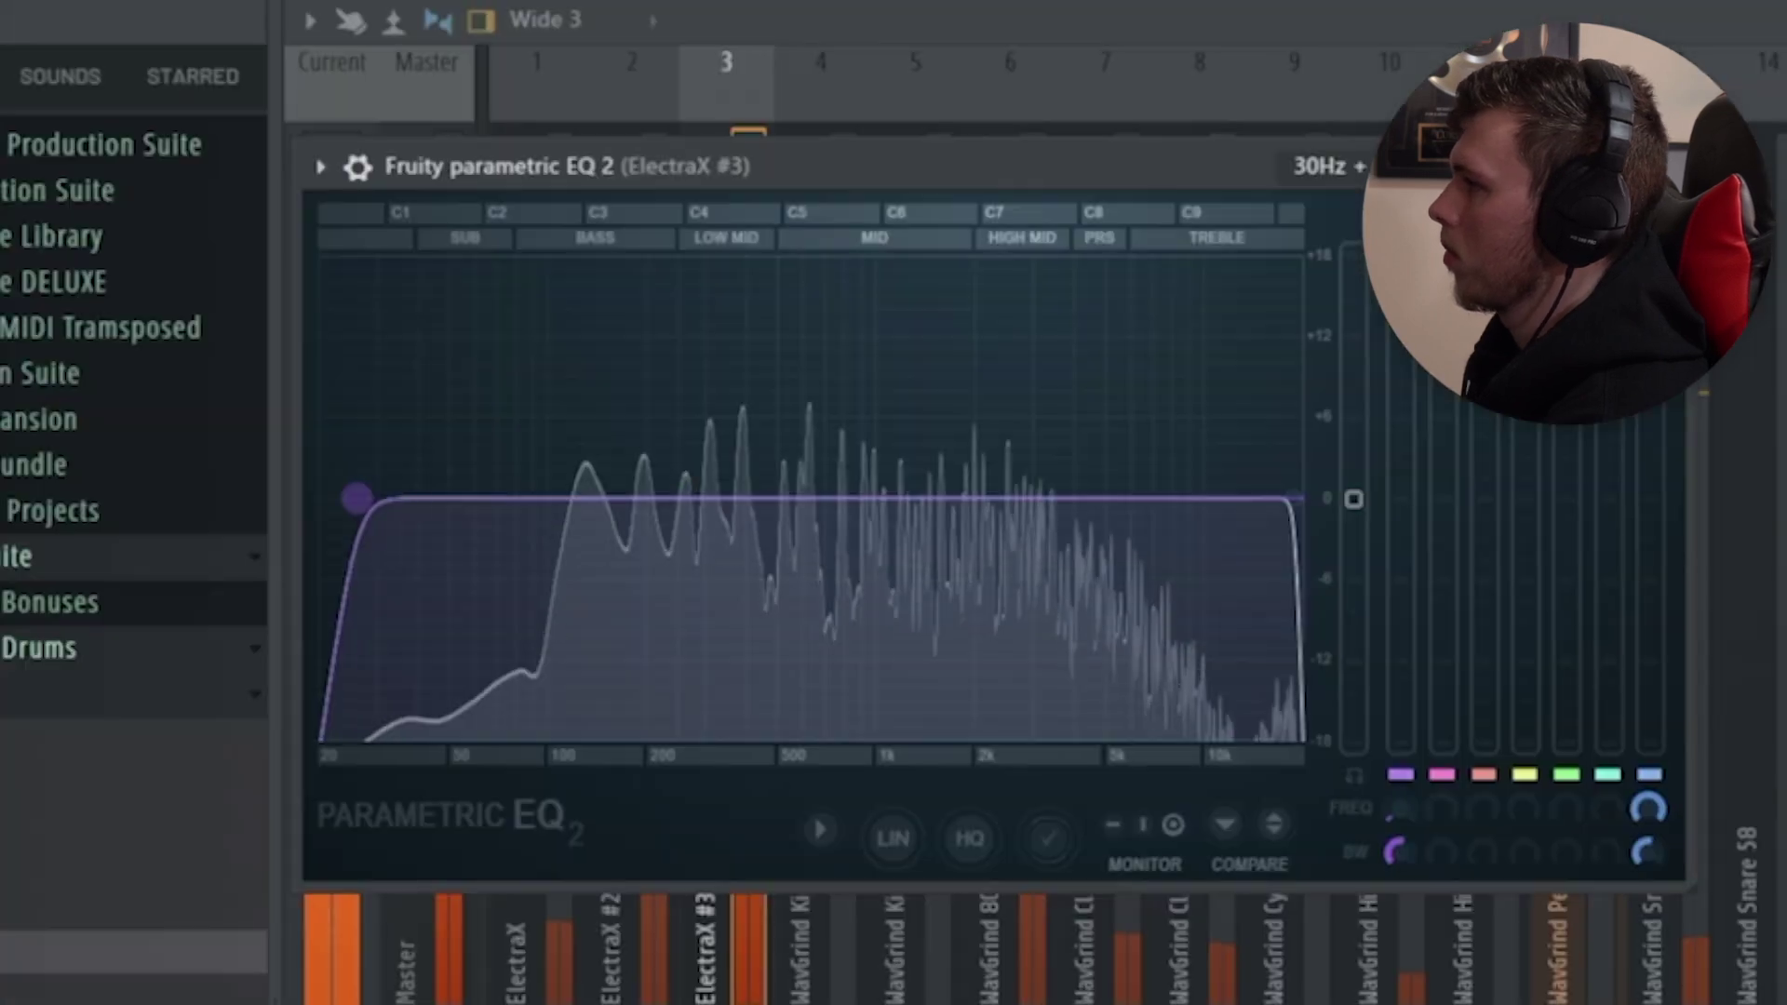
left_click_drag(356, 497, 607, 521)
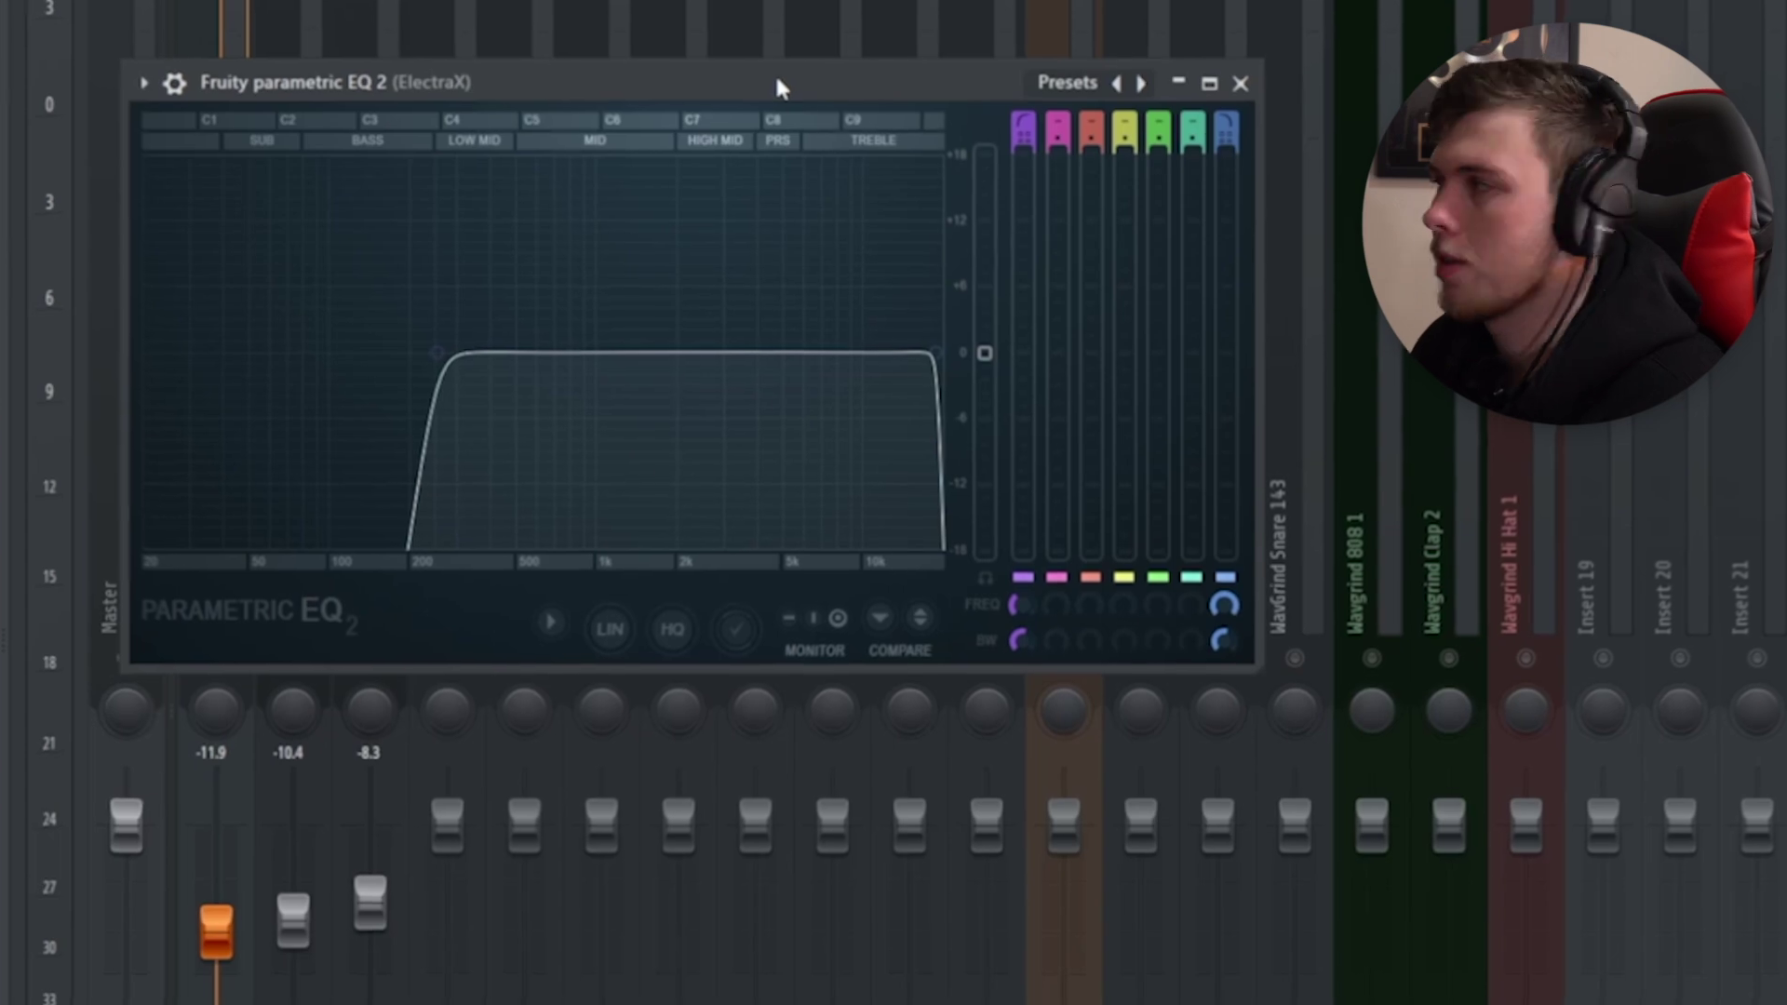
Create an automation clip for the band 1 frequency of ElectraX's Parametric EQ 2
left_click_drag(1017, 602, 1018, 621)
right_click(1013, 588)
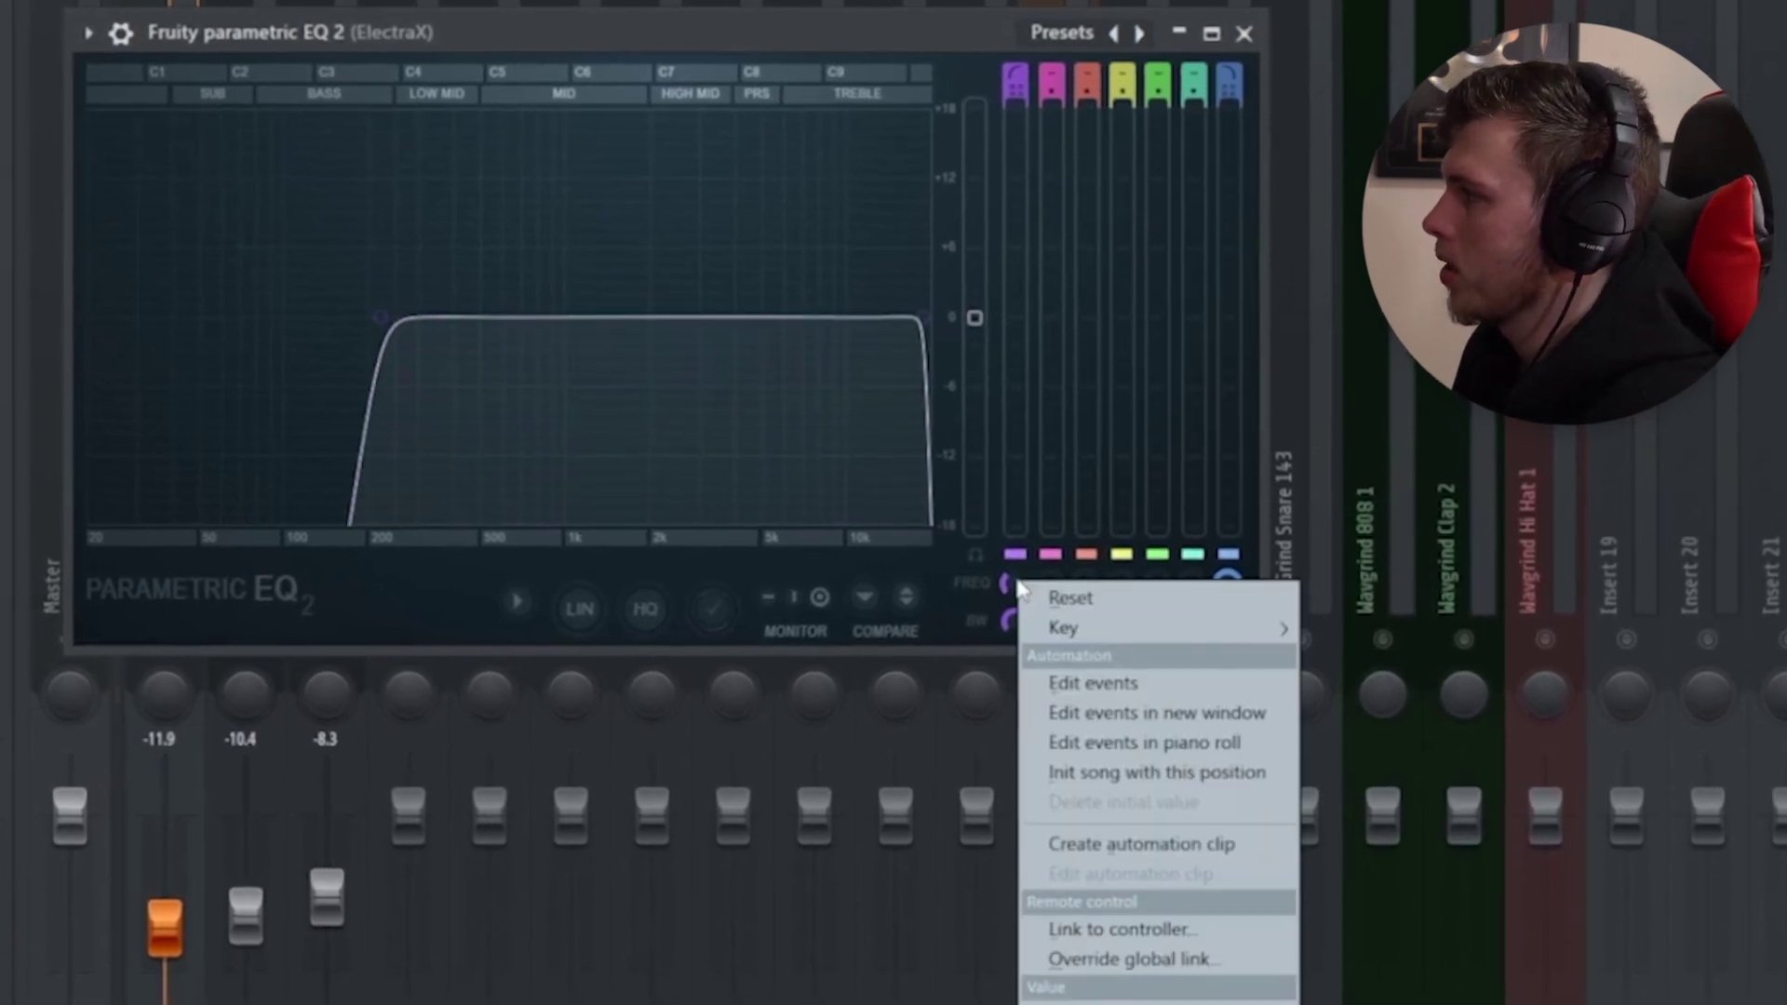
left_click(1157, 842)
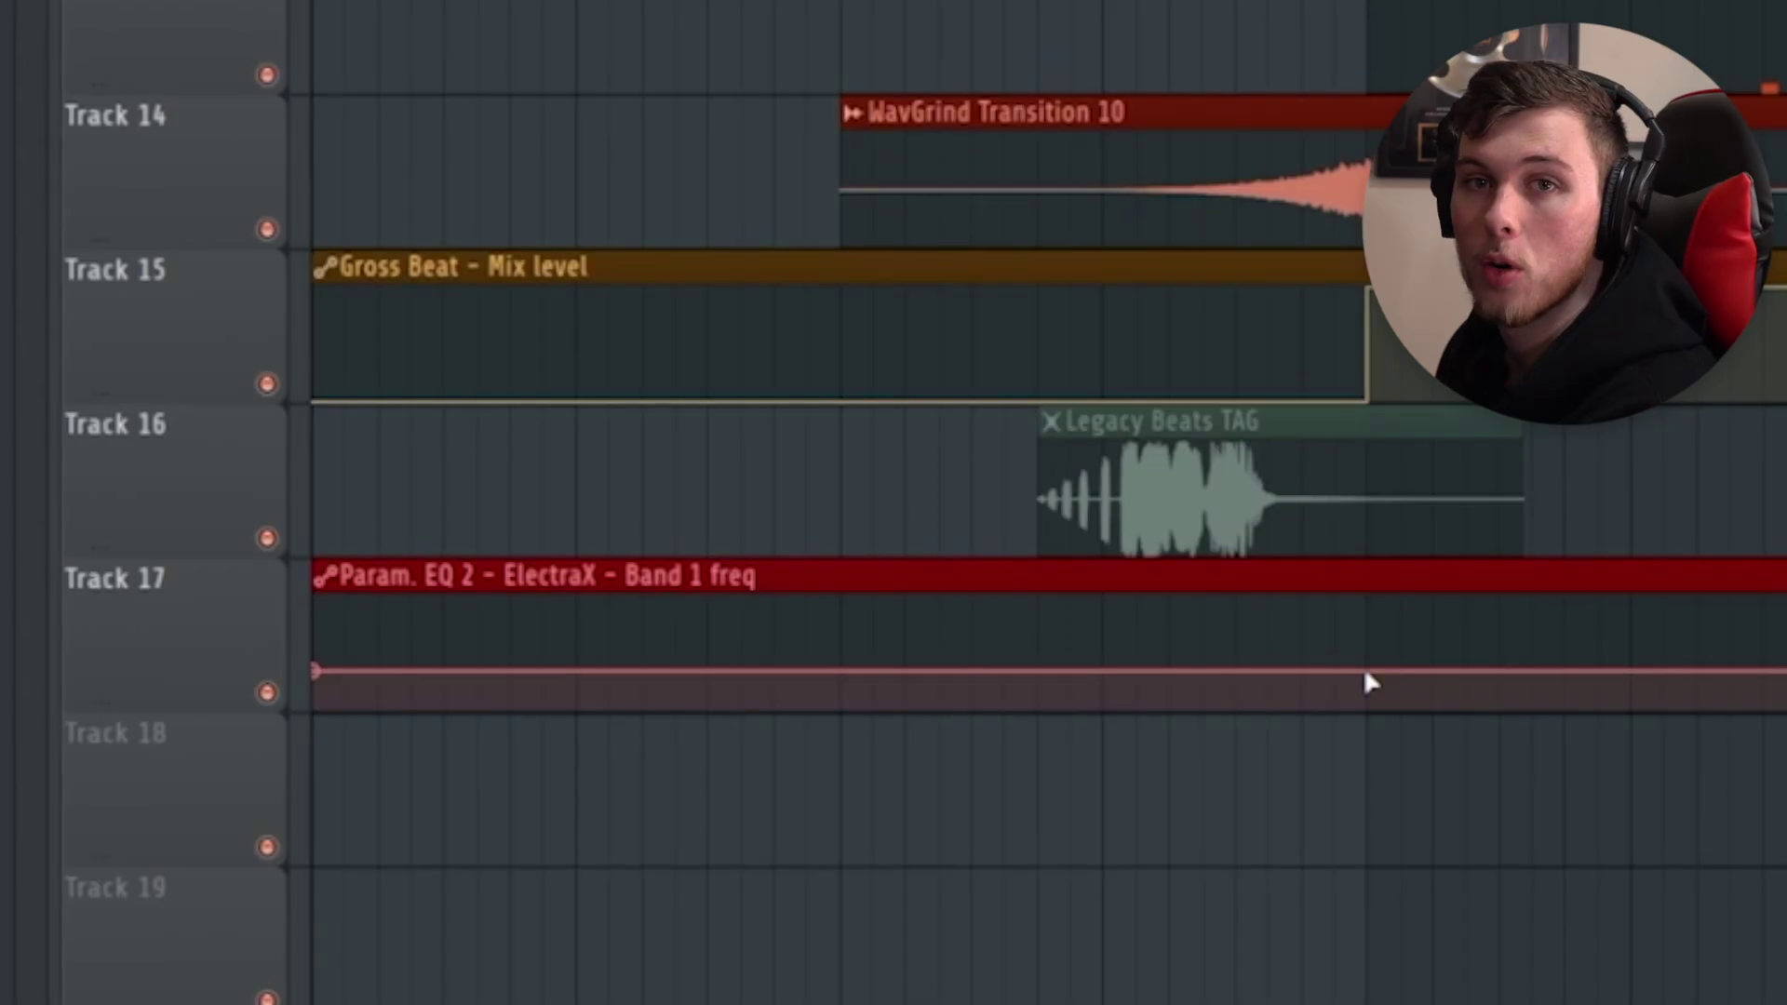
Shape the band 1 frequency clip with the intro at minimum and a jump up where the transition riser ends, and play it
right_click(1368, 672)
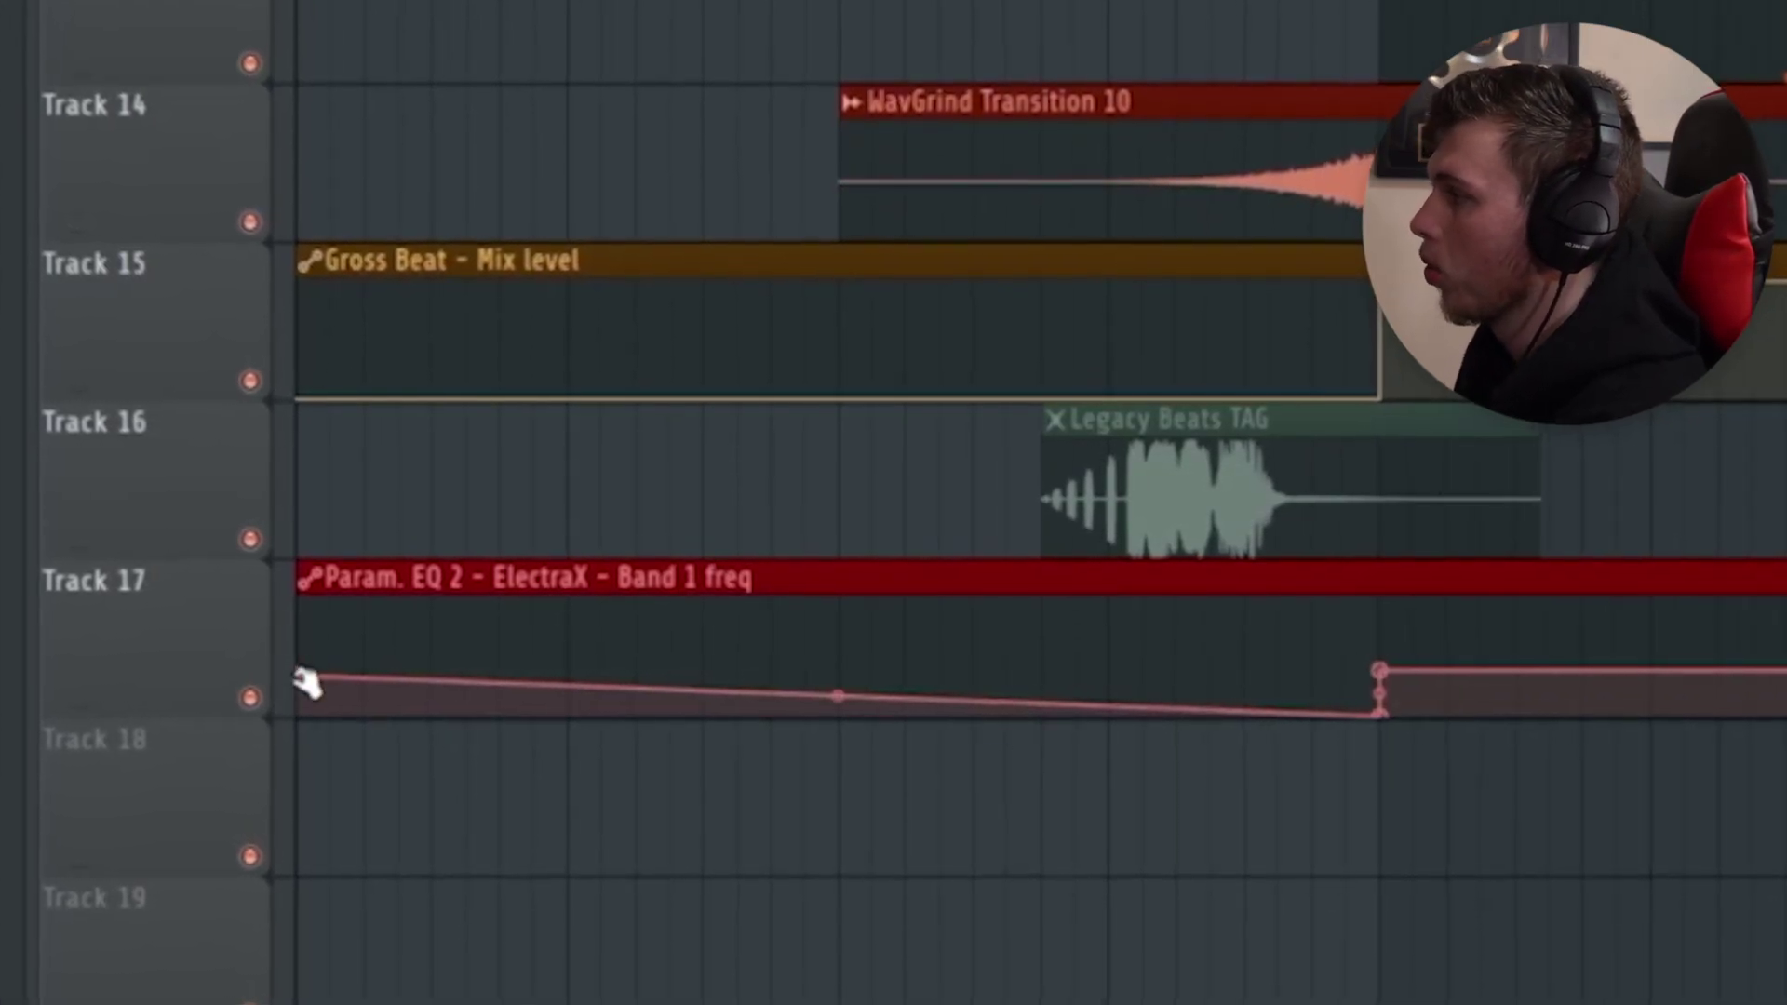
left_click_drag(298, 674, 298, 715)
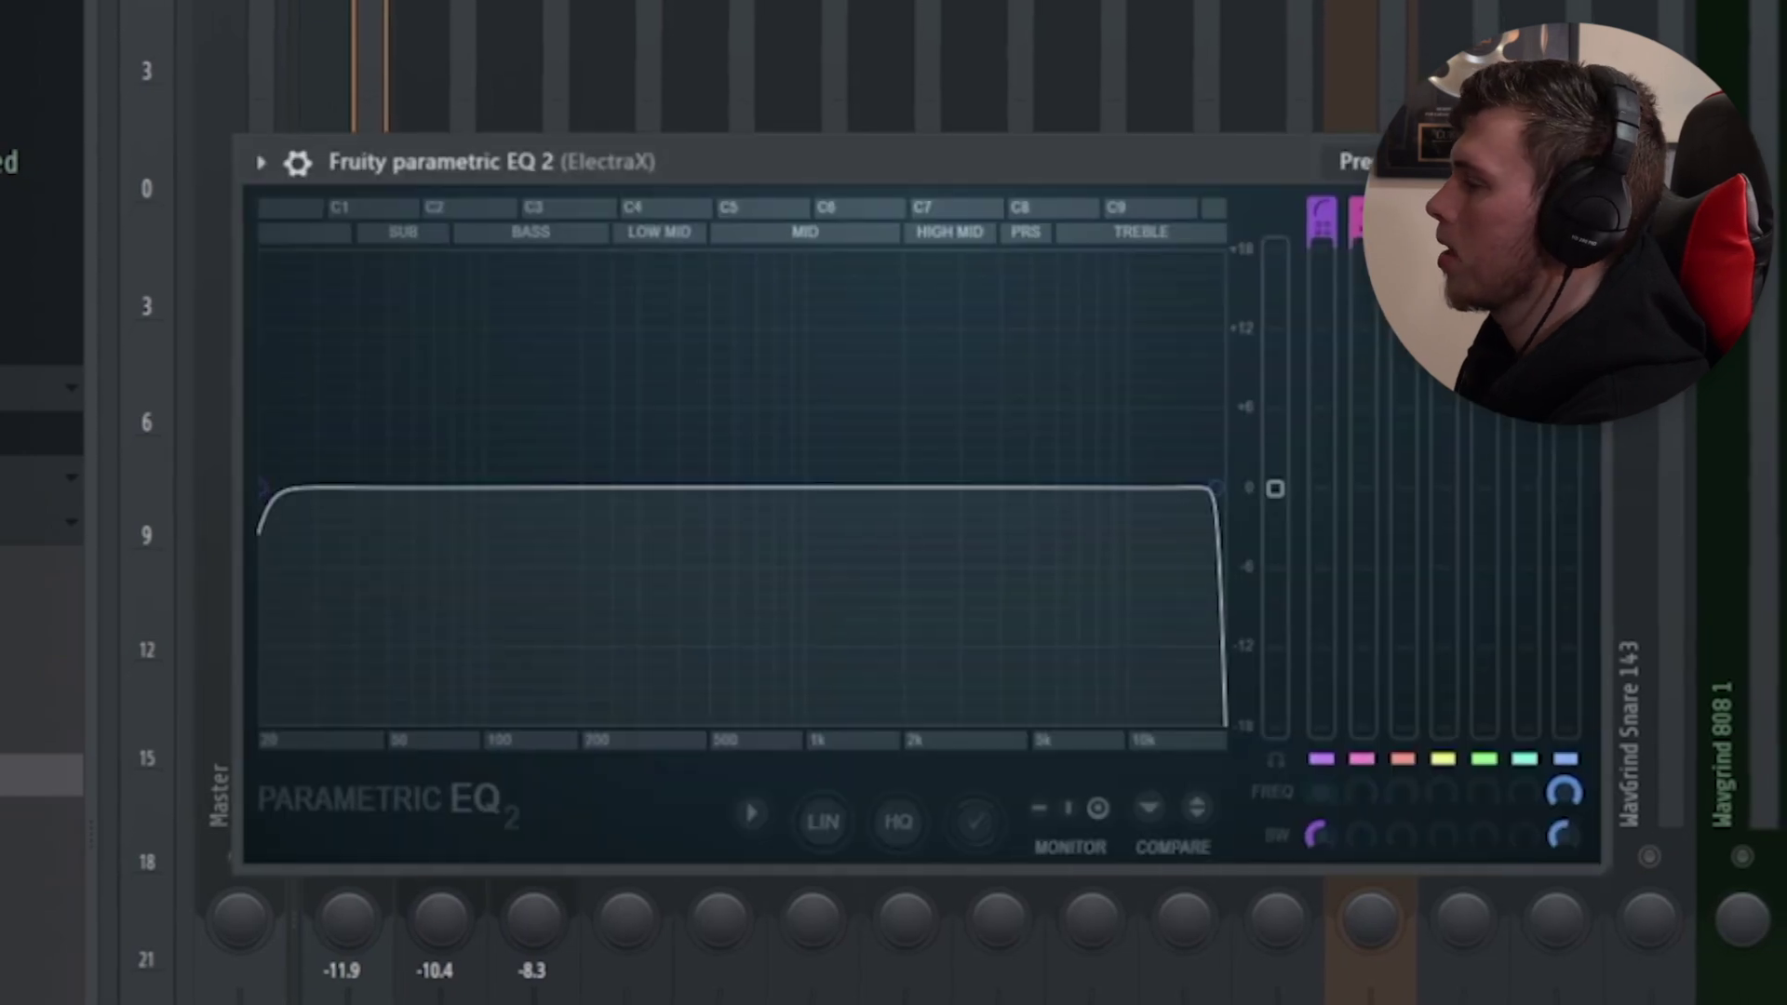
key("space")
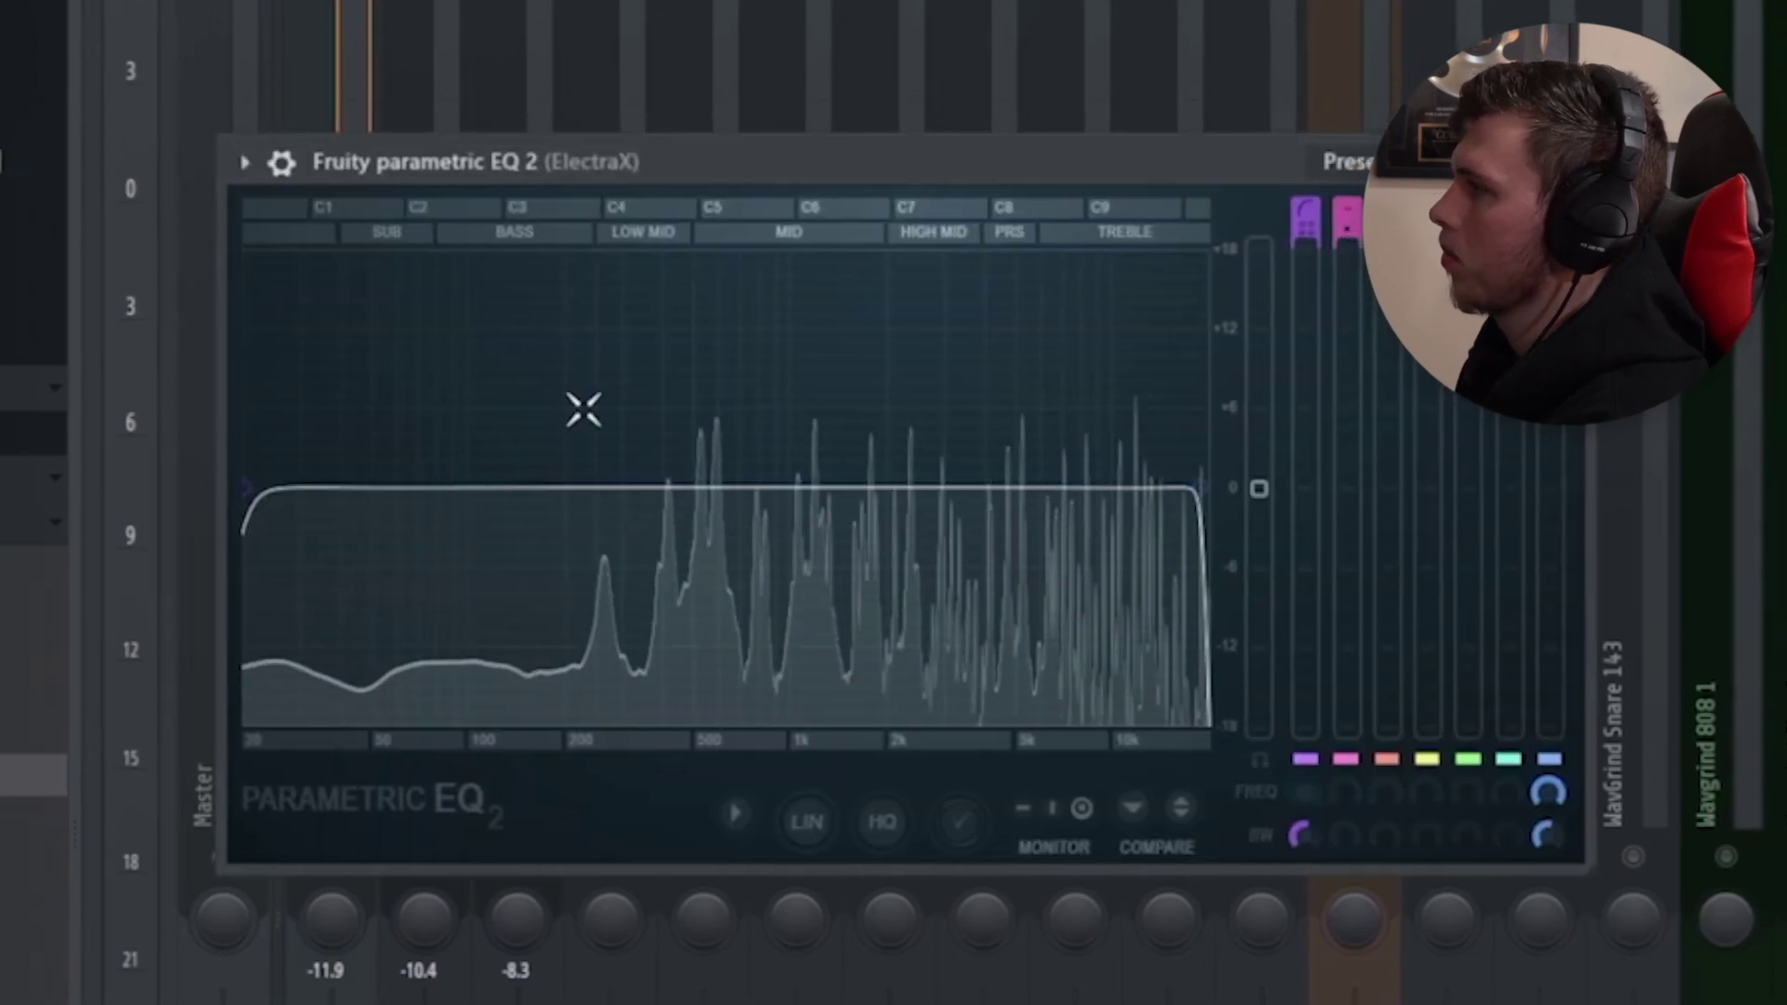
key("ctrl+z")
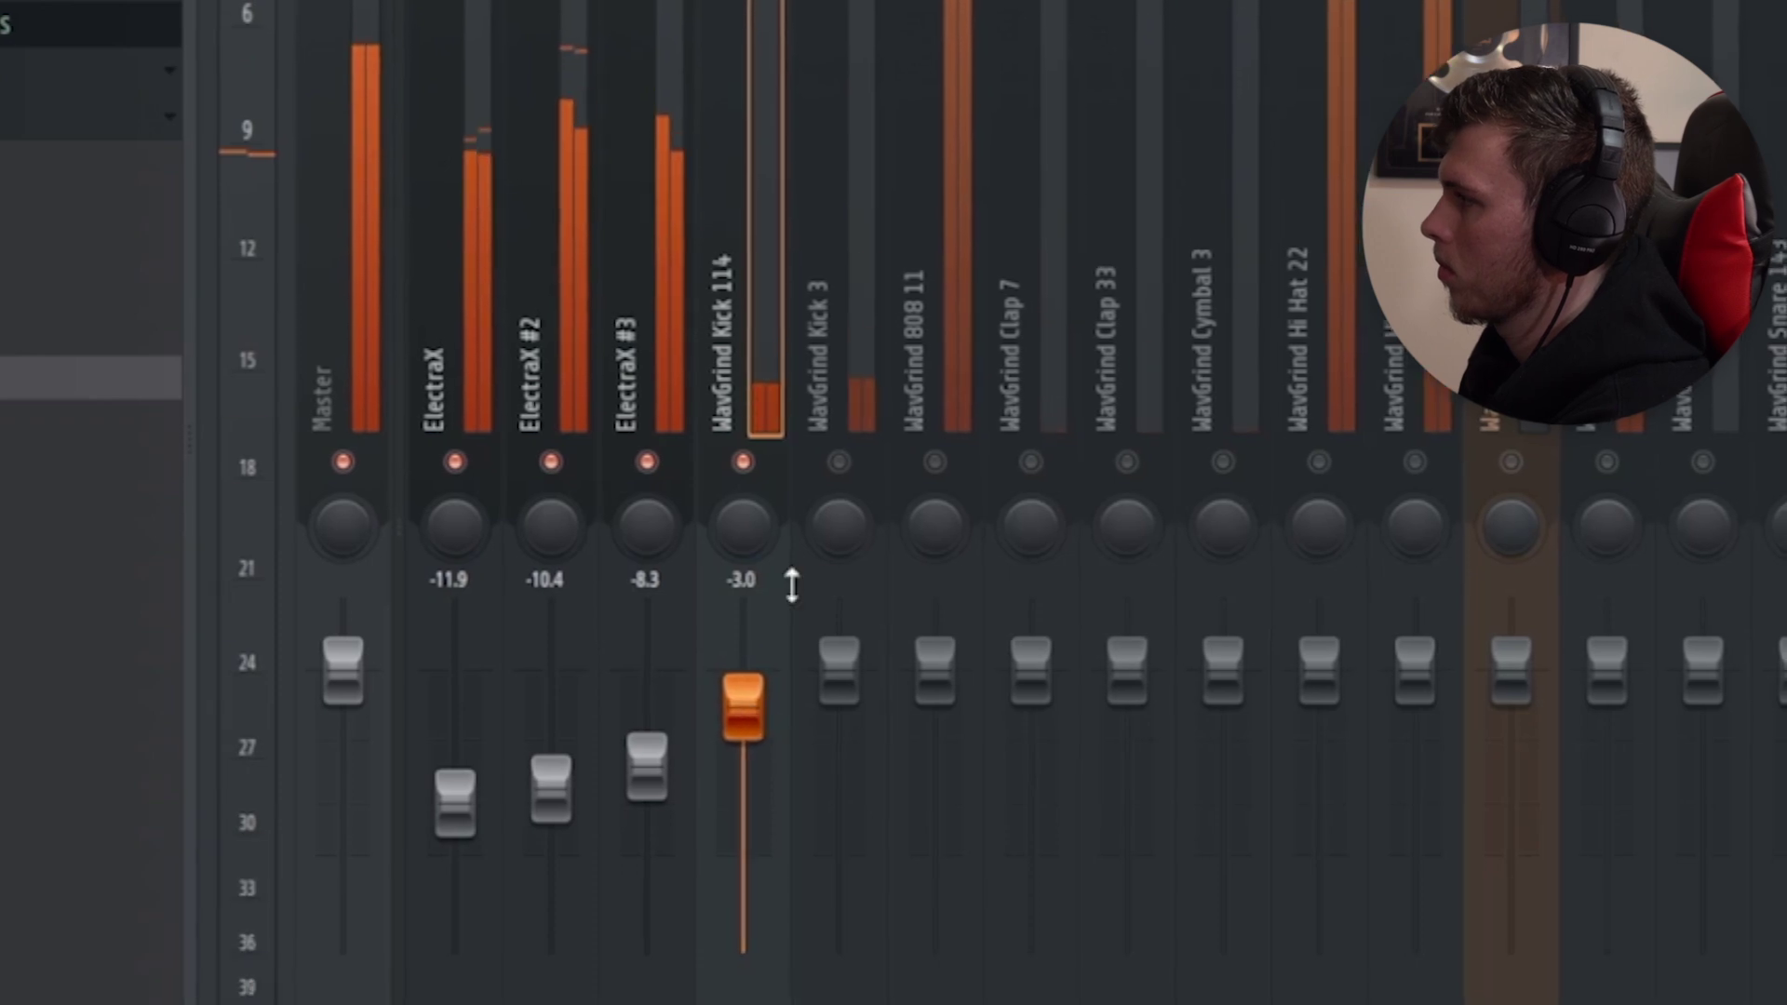
Unmute the WavGrind Kick 3 mixer track
left_click(837, 462)
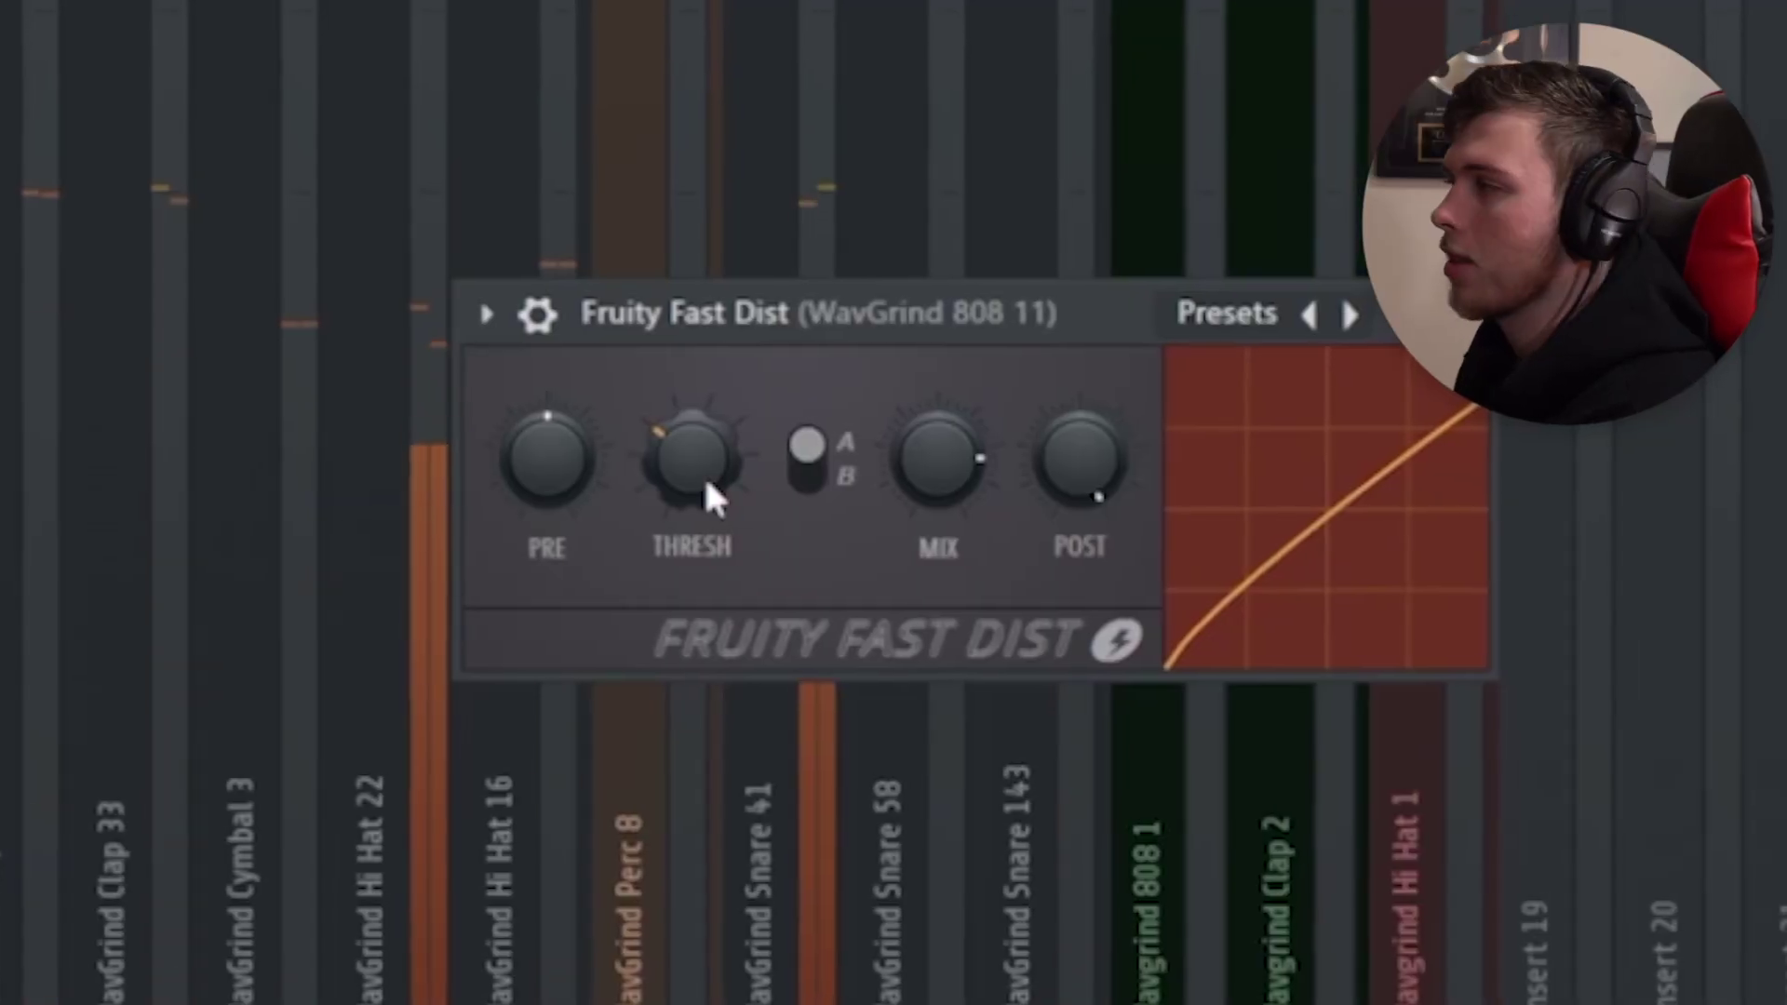
Raise the mix and pre amounts of Fruity Fast Dist on the WavGrind 808 11 track
left_click_drag(780, 323, 721, 342)
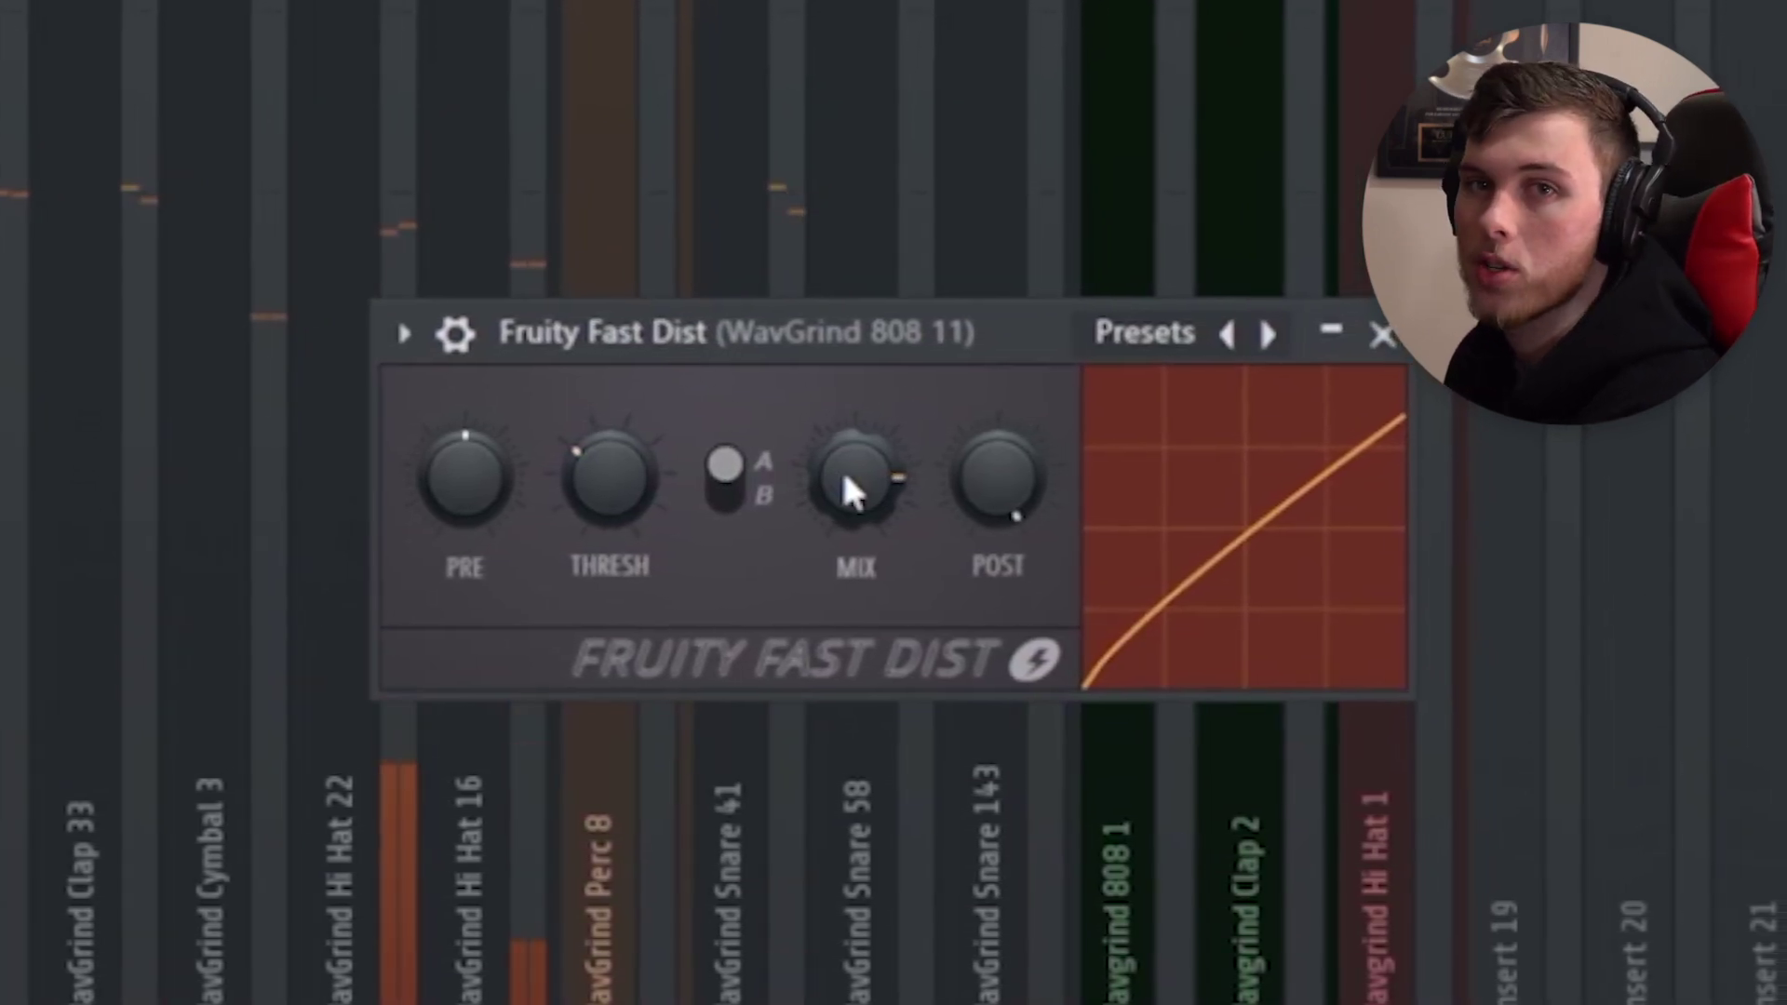
left_click_drag(837, 475, 838, 457)
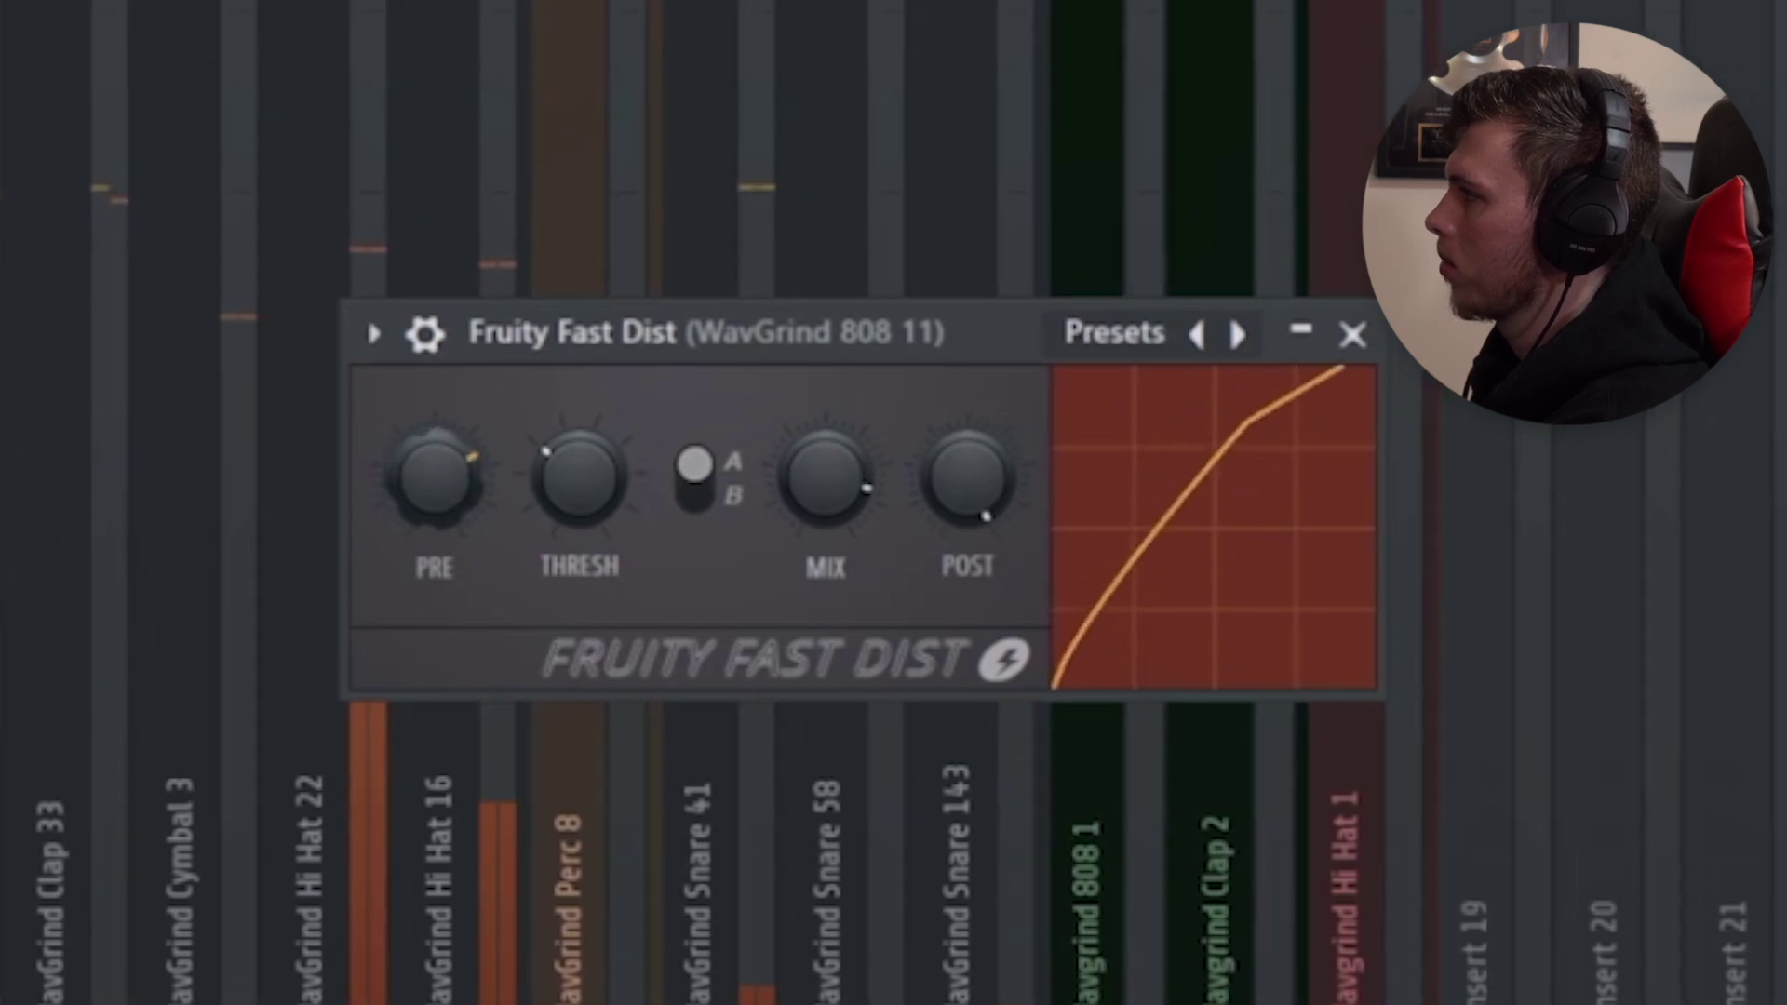
left_click_drag(430, 461, 430, 449)
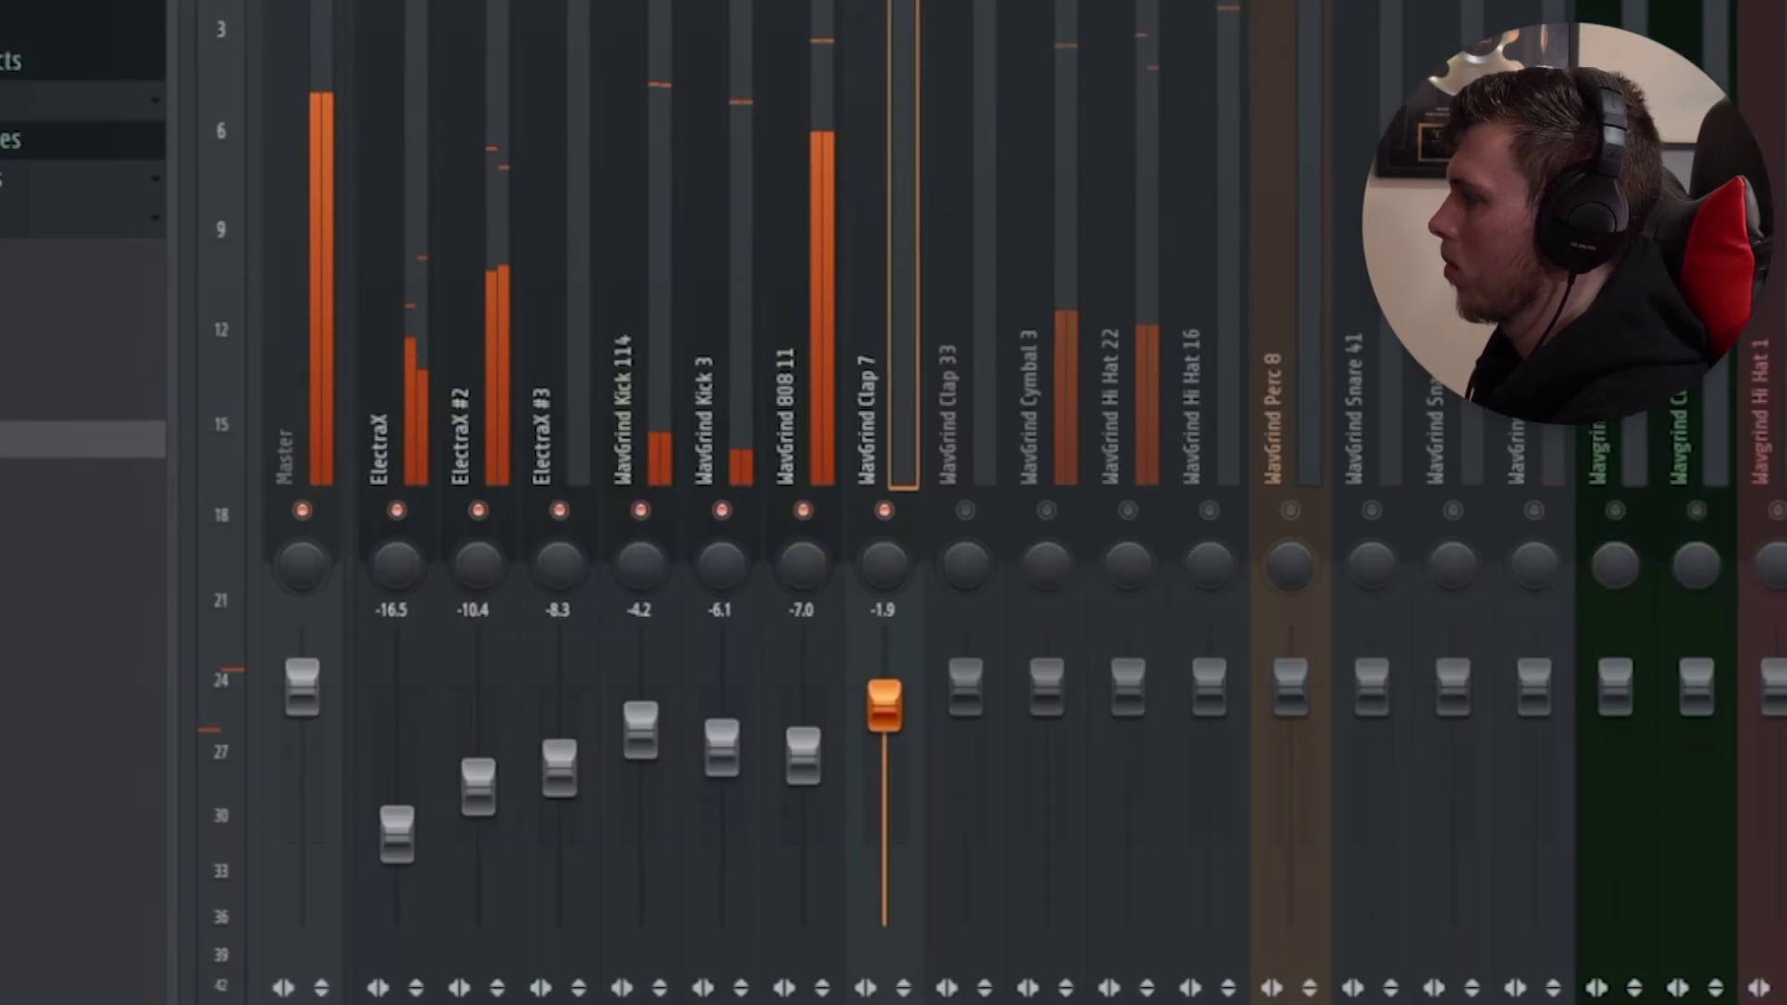
Lower the WavGrind Clap 7 fader to -5.7 dB
left_click_drag(884, 704, 889, 719)
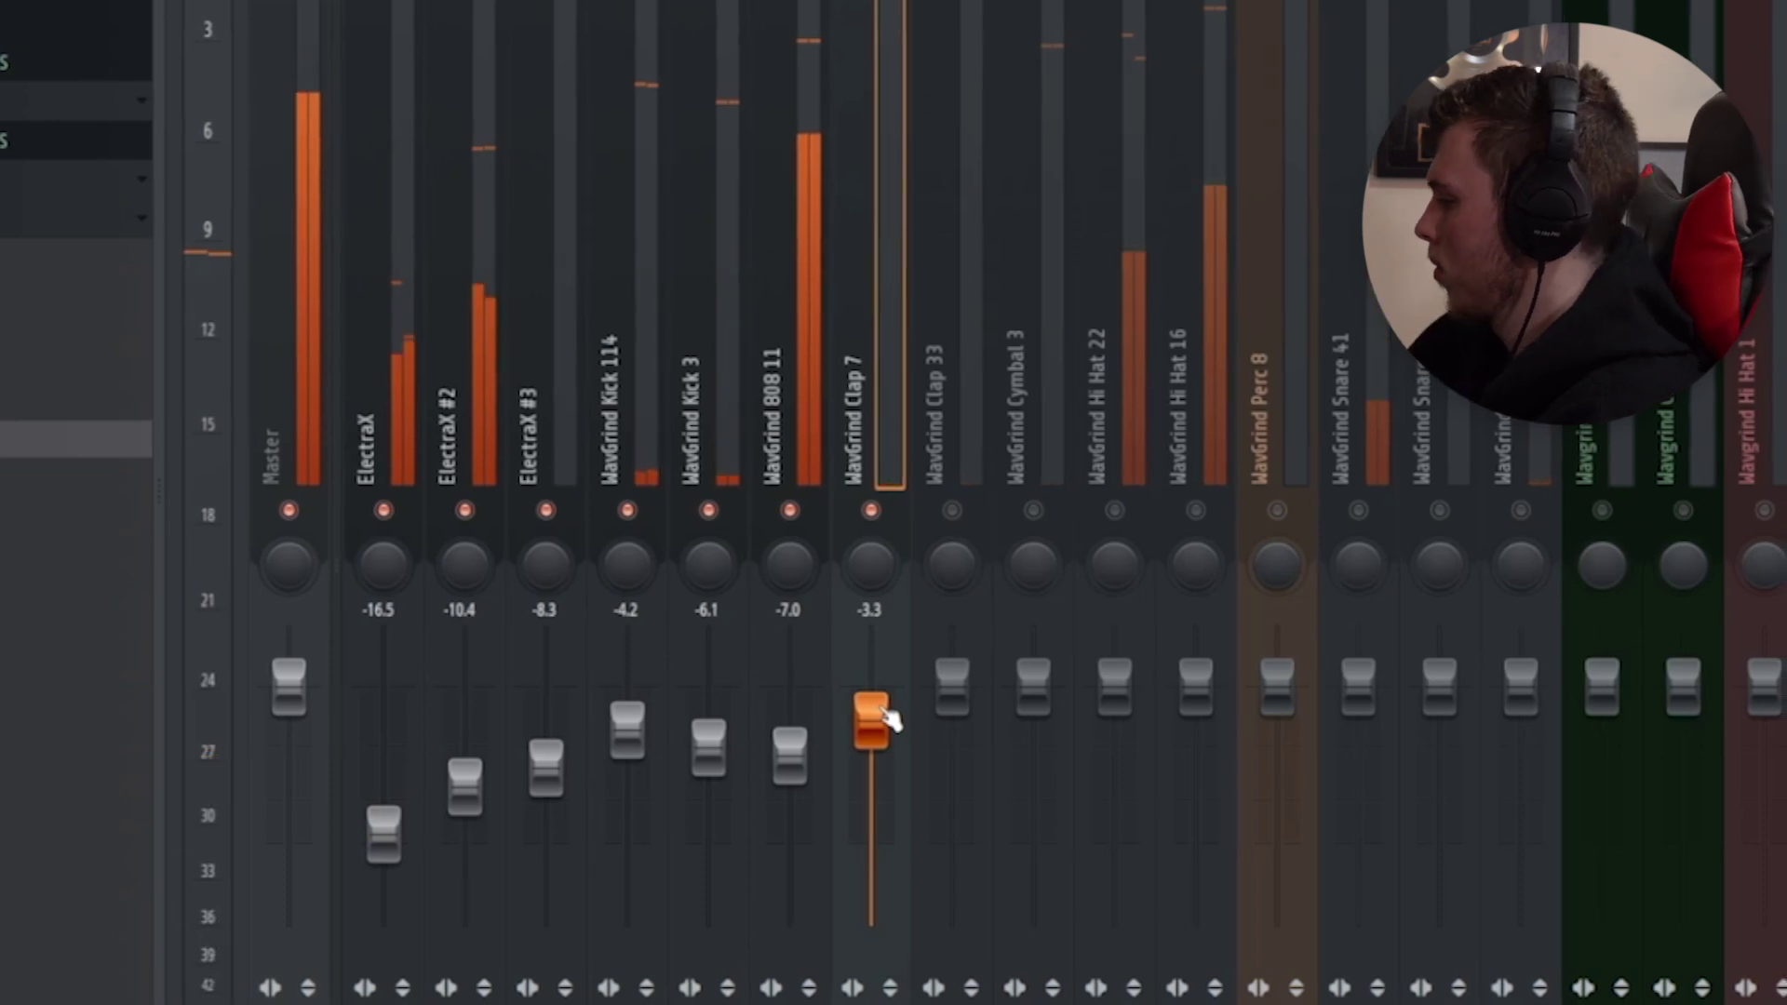
left_click_drag(886, 644, 886, 668)
Unmute WavGrind Clap 33, lower its fader, and add a Fruity effect to the mixer's effect chain
left_click(928, 510)
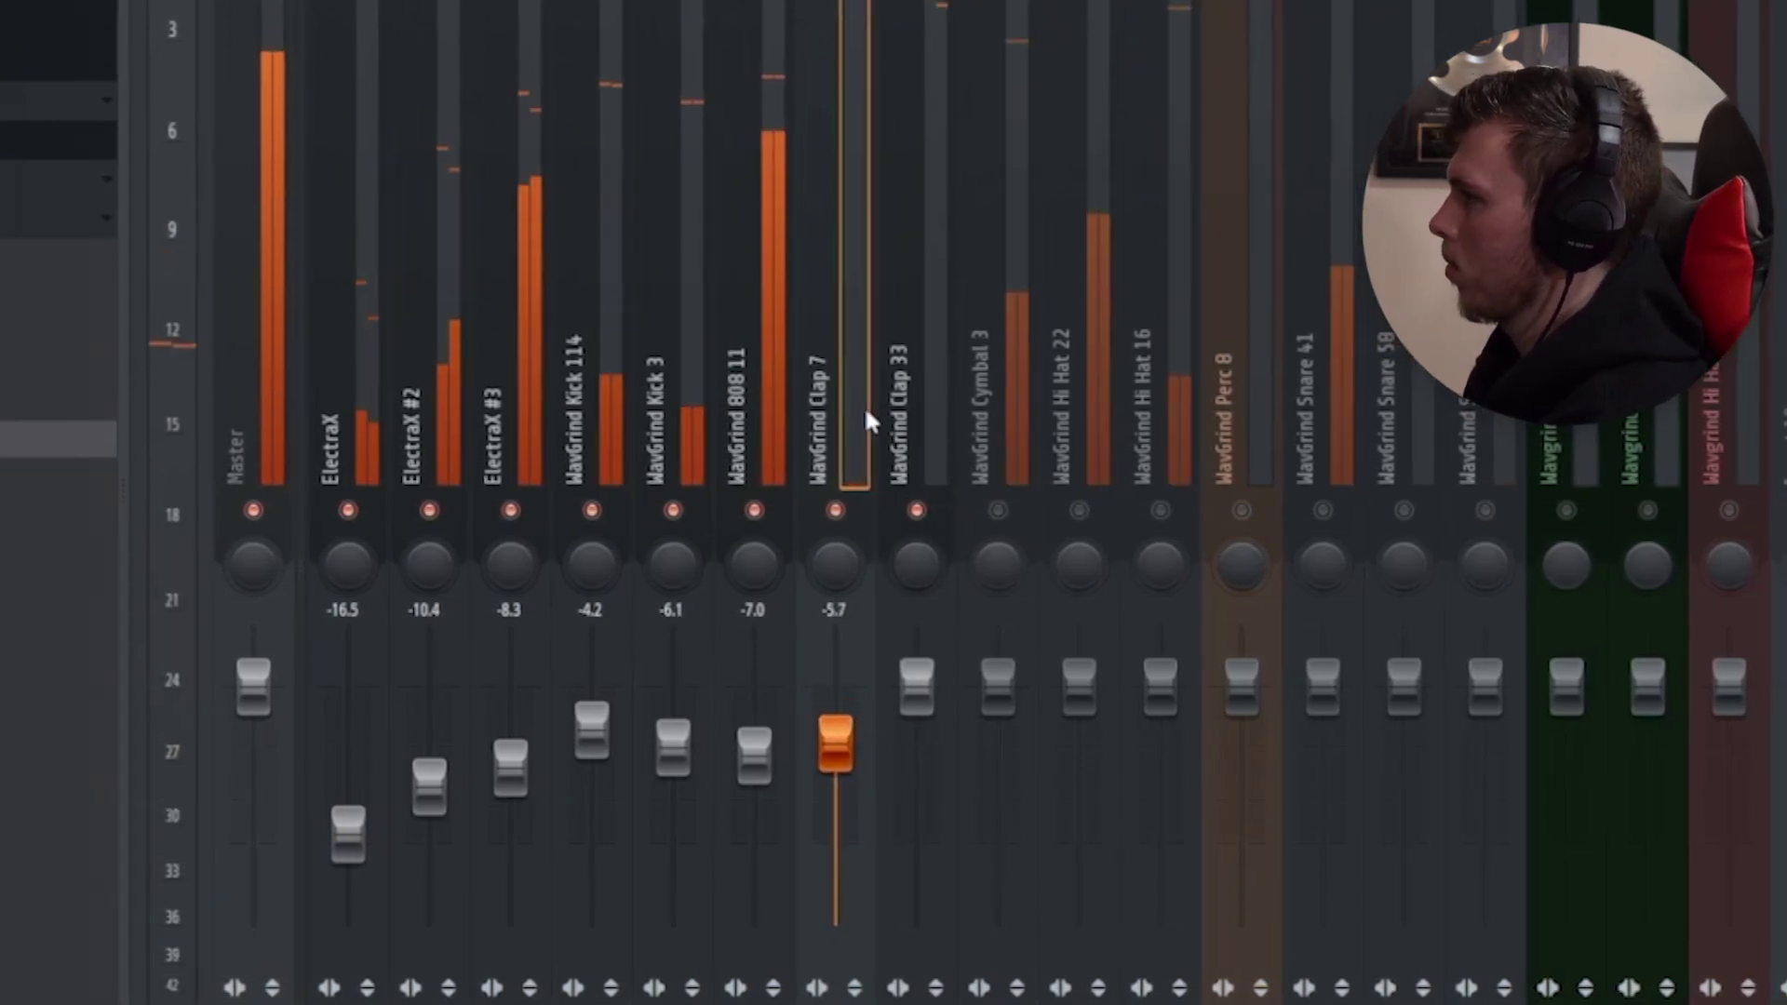
left_click_drag(912, 694, 817, 744)
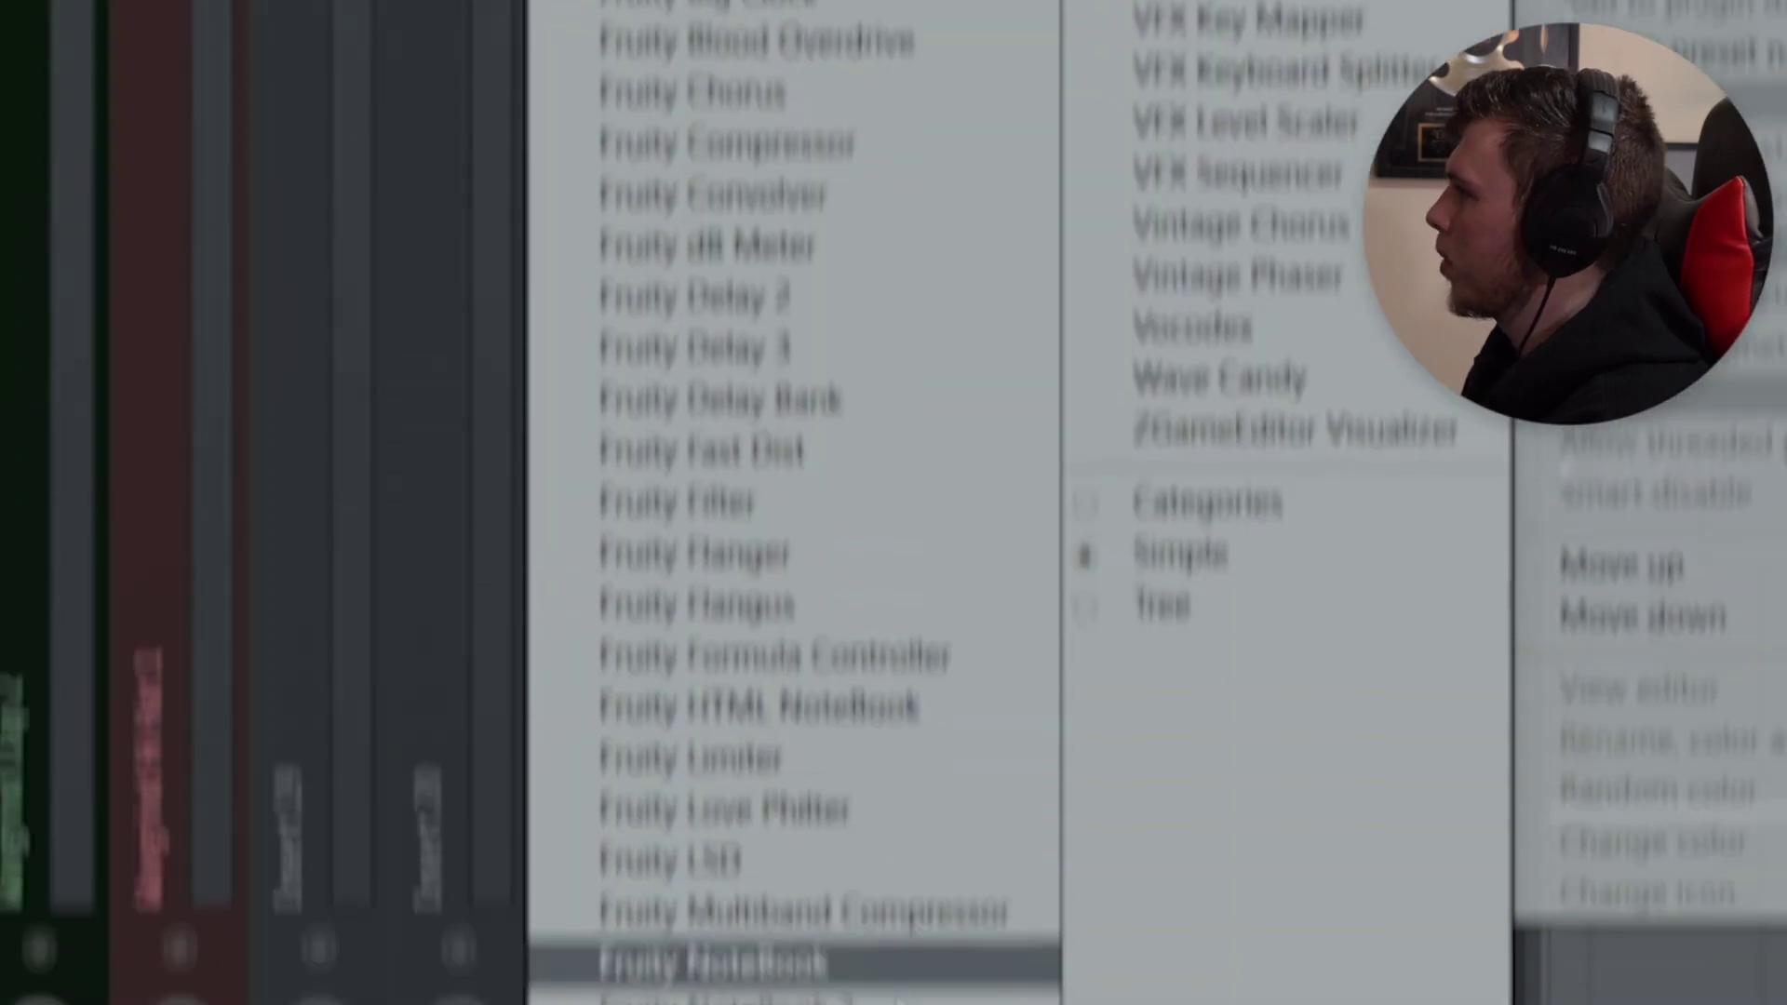
left_click(856, 700)
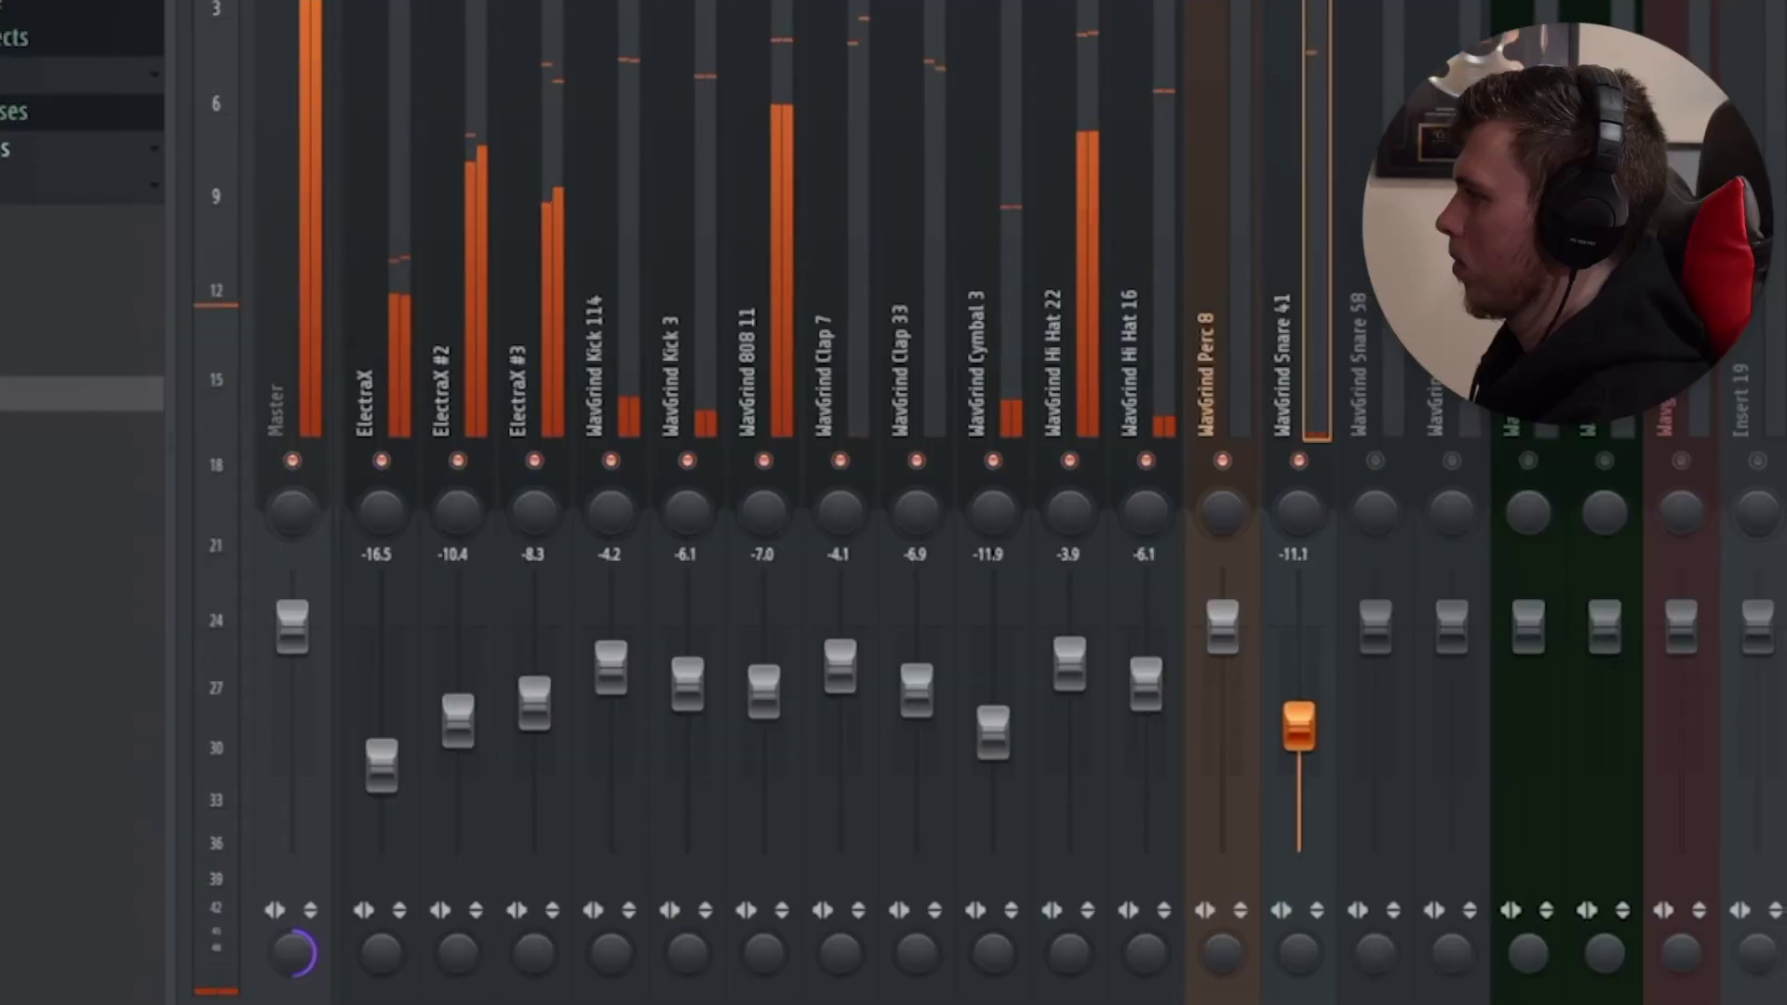
Lower WavGrind Snare 41 to -15.0 dB and Snare 143 to about -14.9 dB, and unmute the remaining Wavgrind tracks
left_click_drag(1314, 736, 1314, 762)
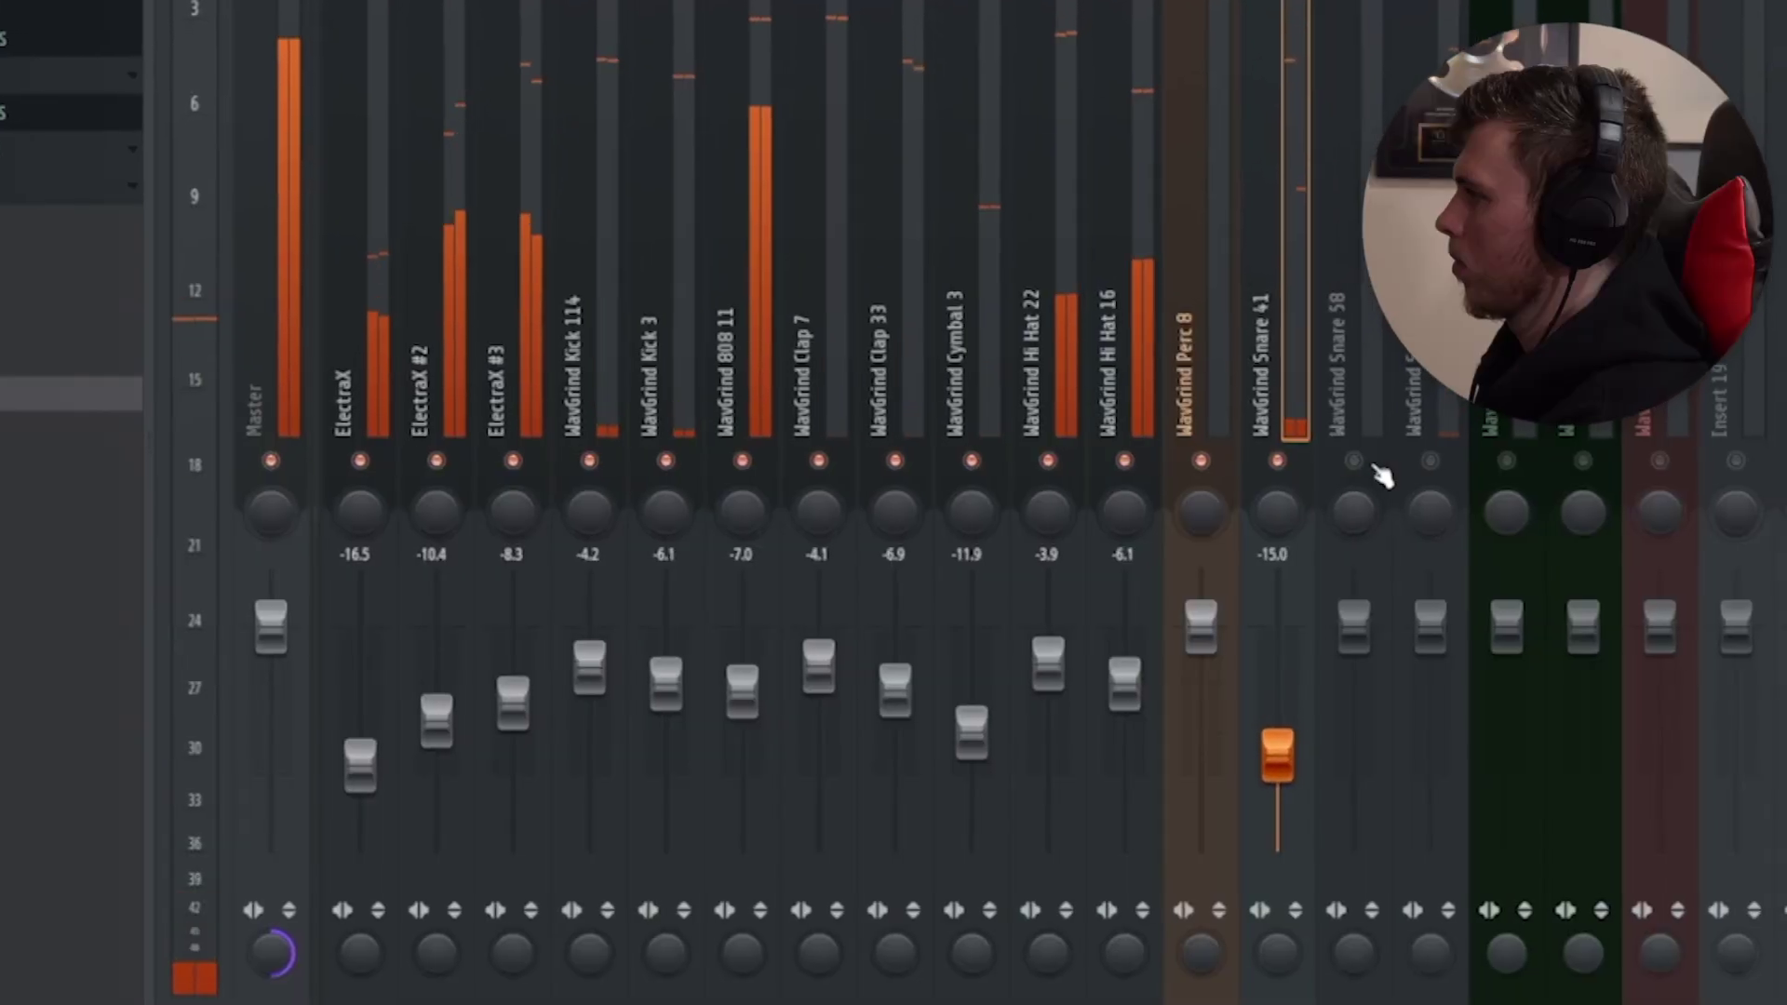
left_click_drag(1415, 626, 1412, 755)
left_click_drag(1467, 460, 1593, 460)
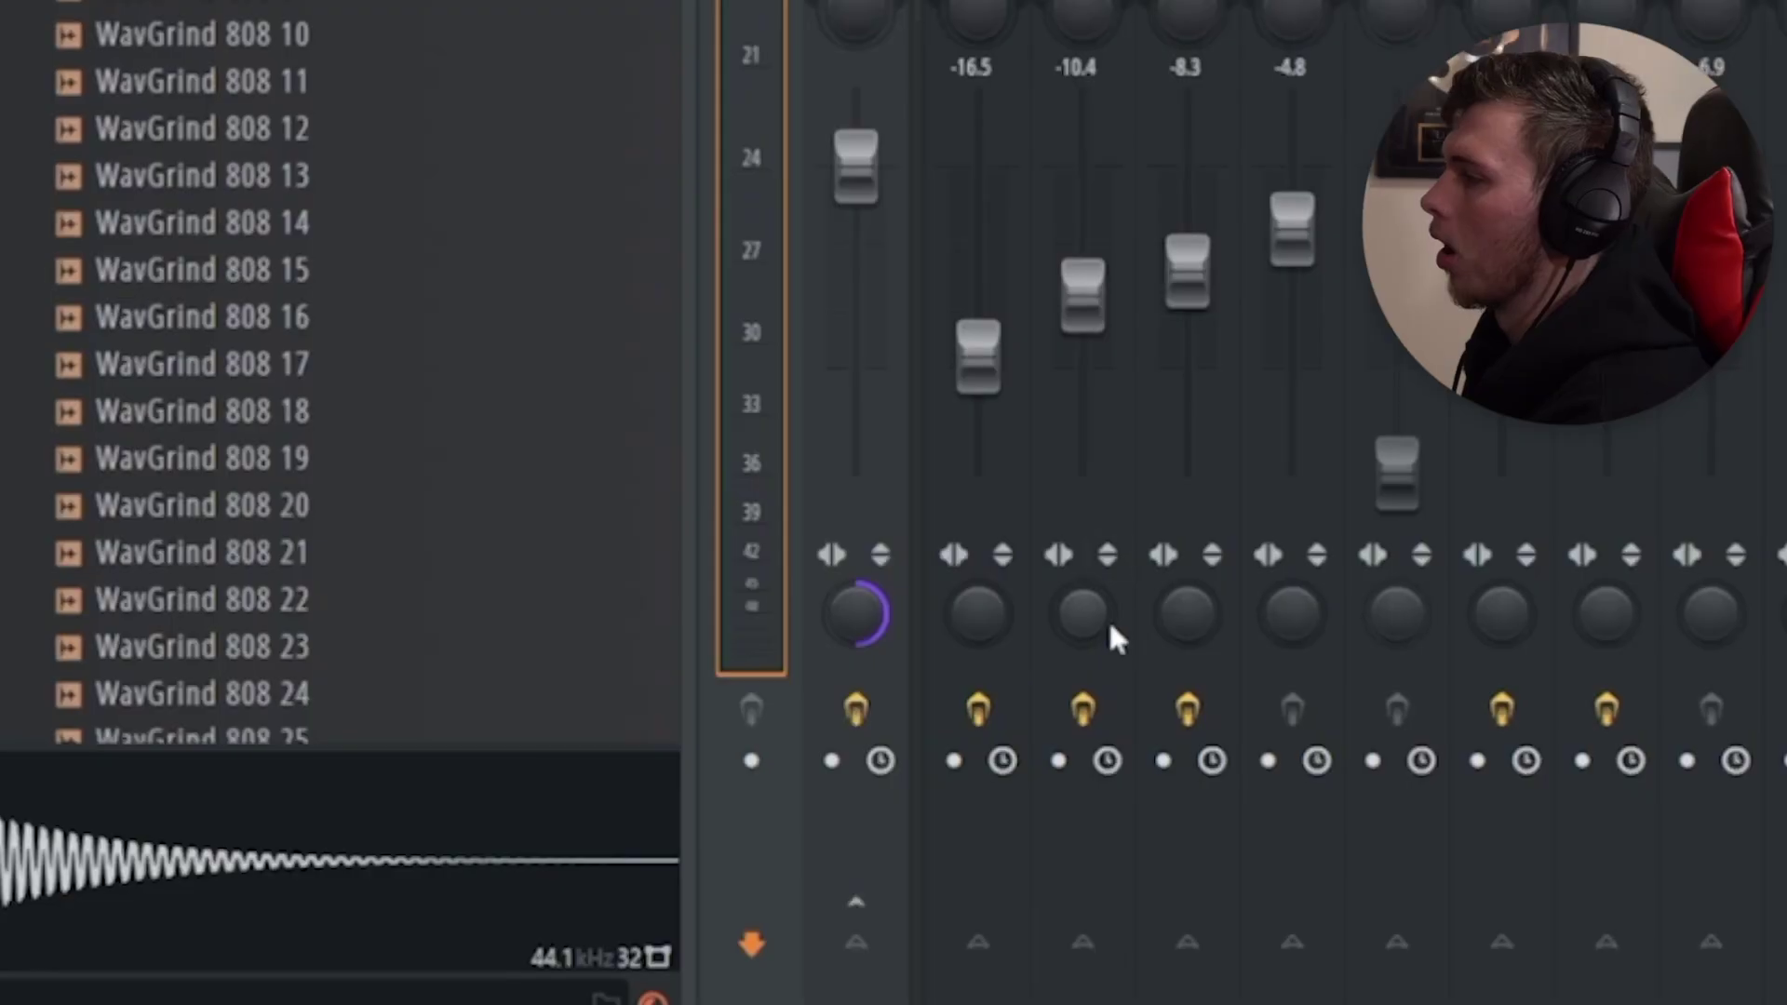
Reset the Master track's stereo separation to its default
right_click(869, 610)
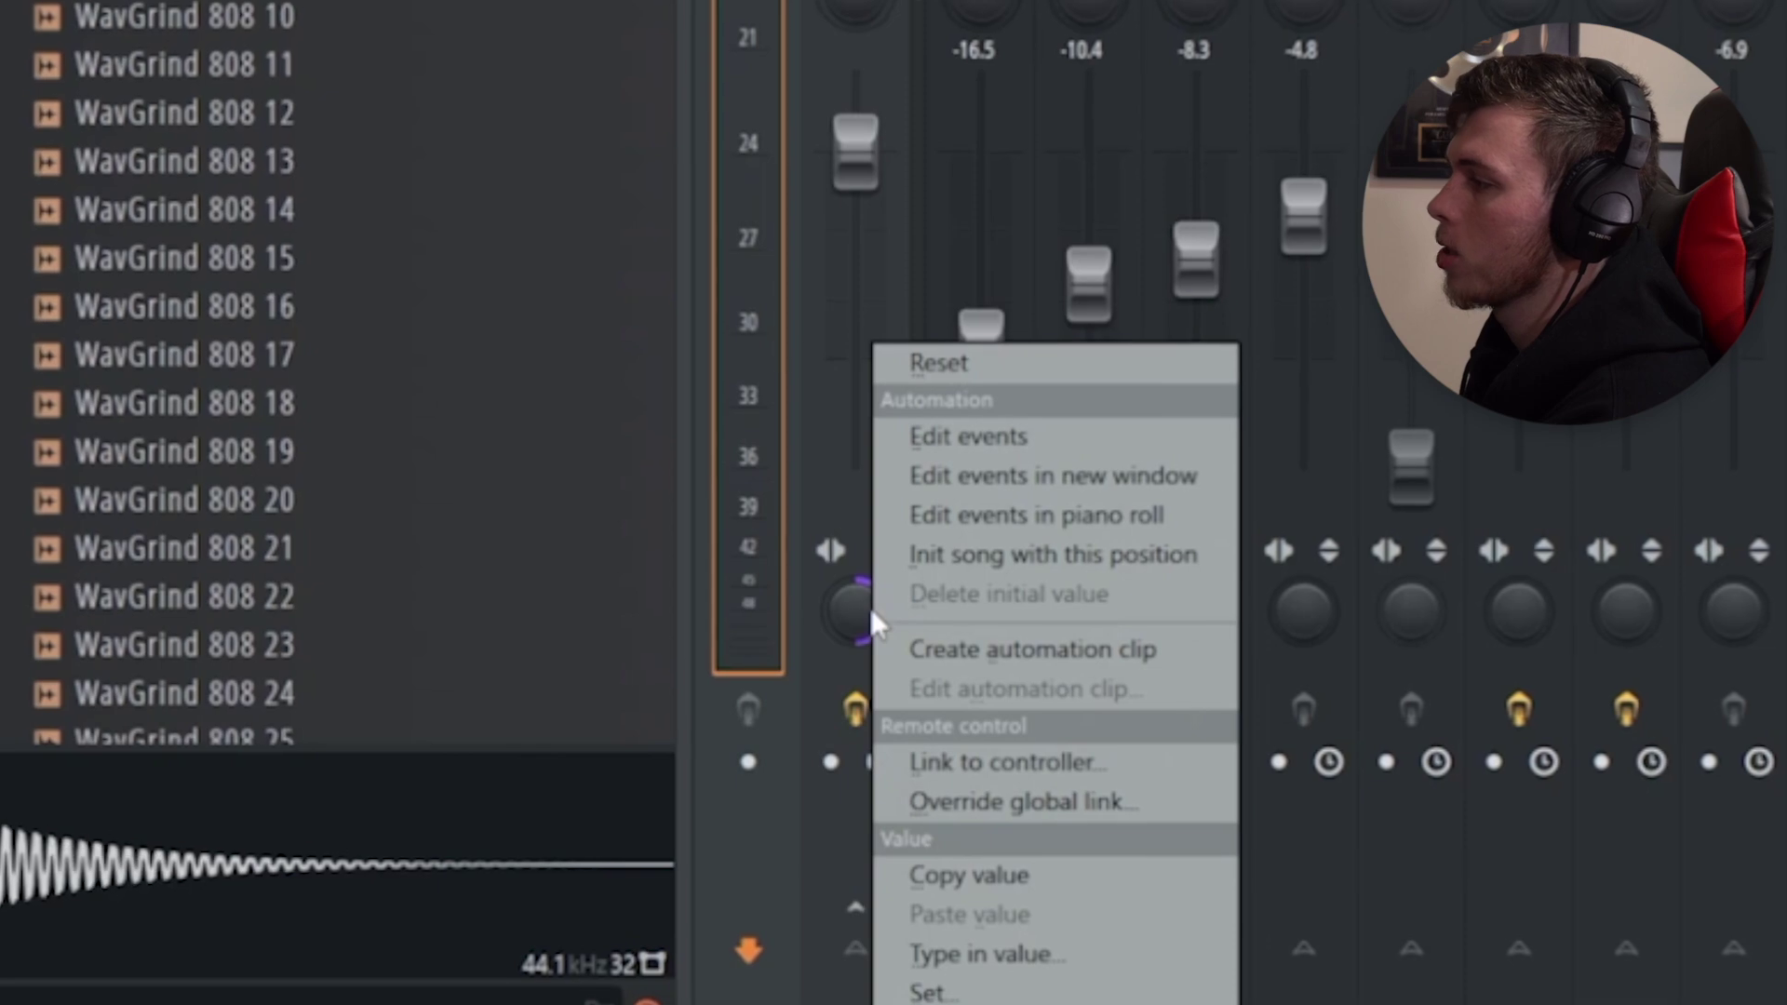
left_click(869, 607)
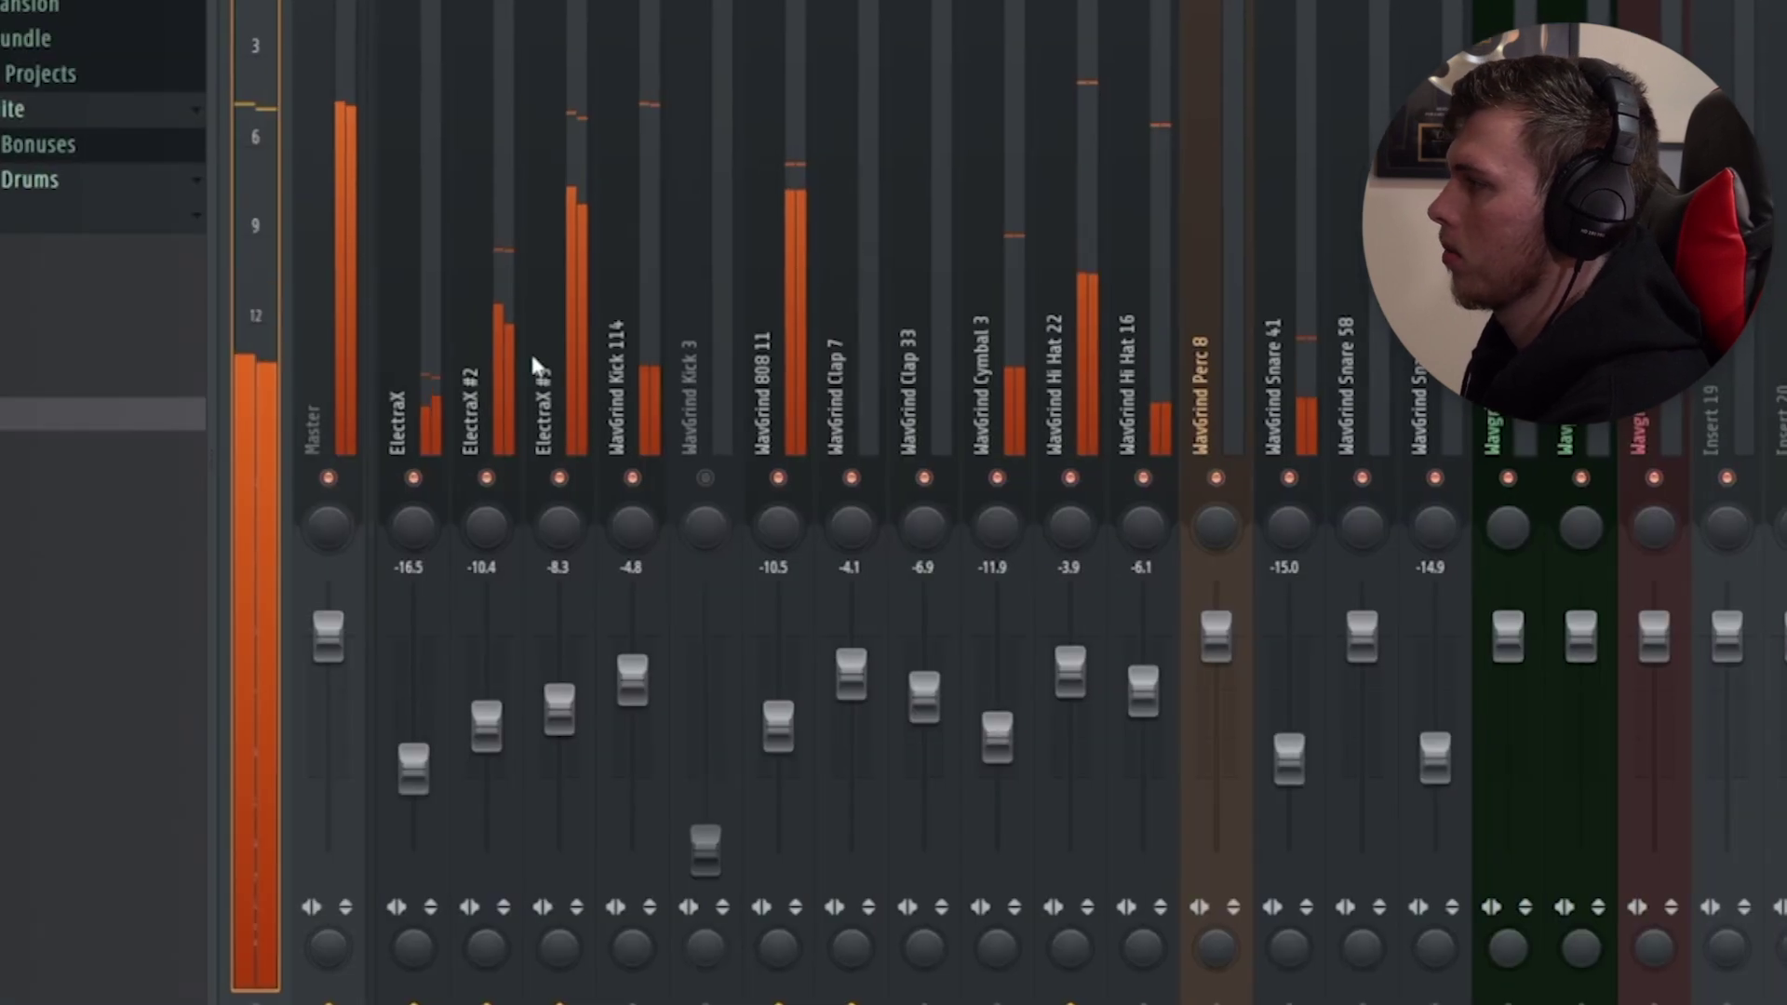
Add Fruity Soft Clipper to the Master track and play the beat through it
left_click(326, 257)
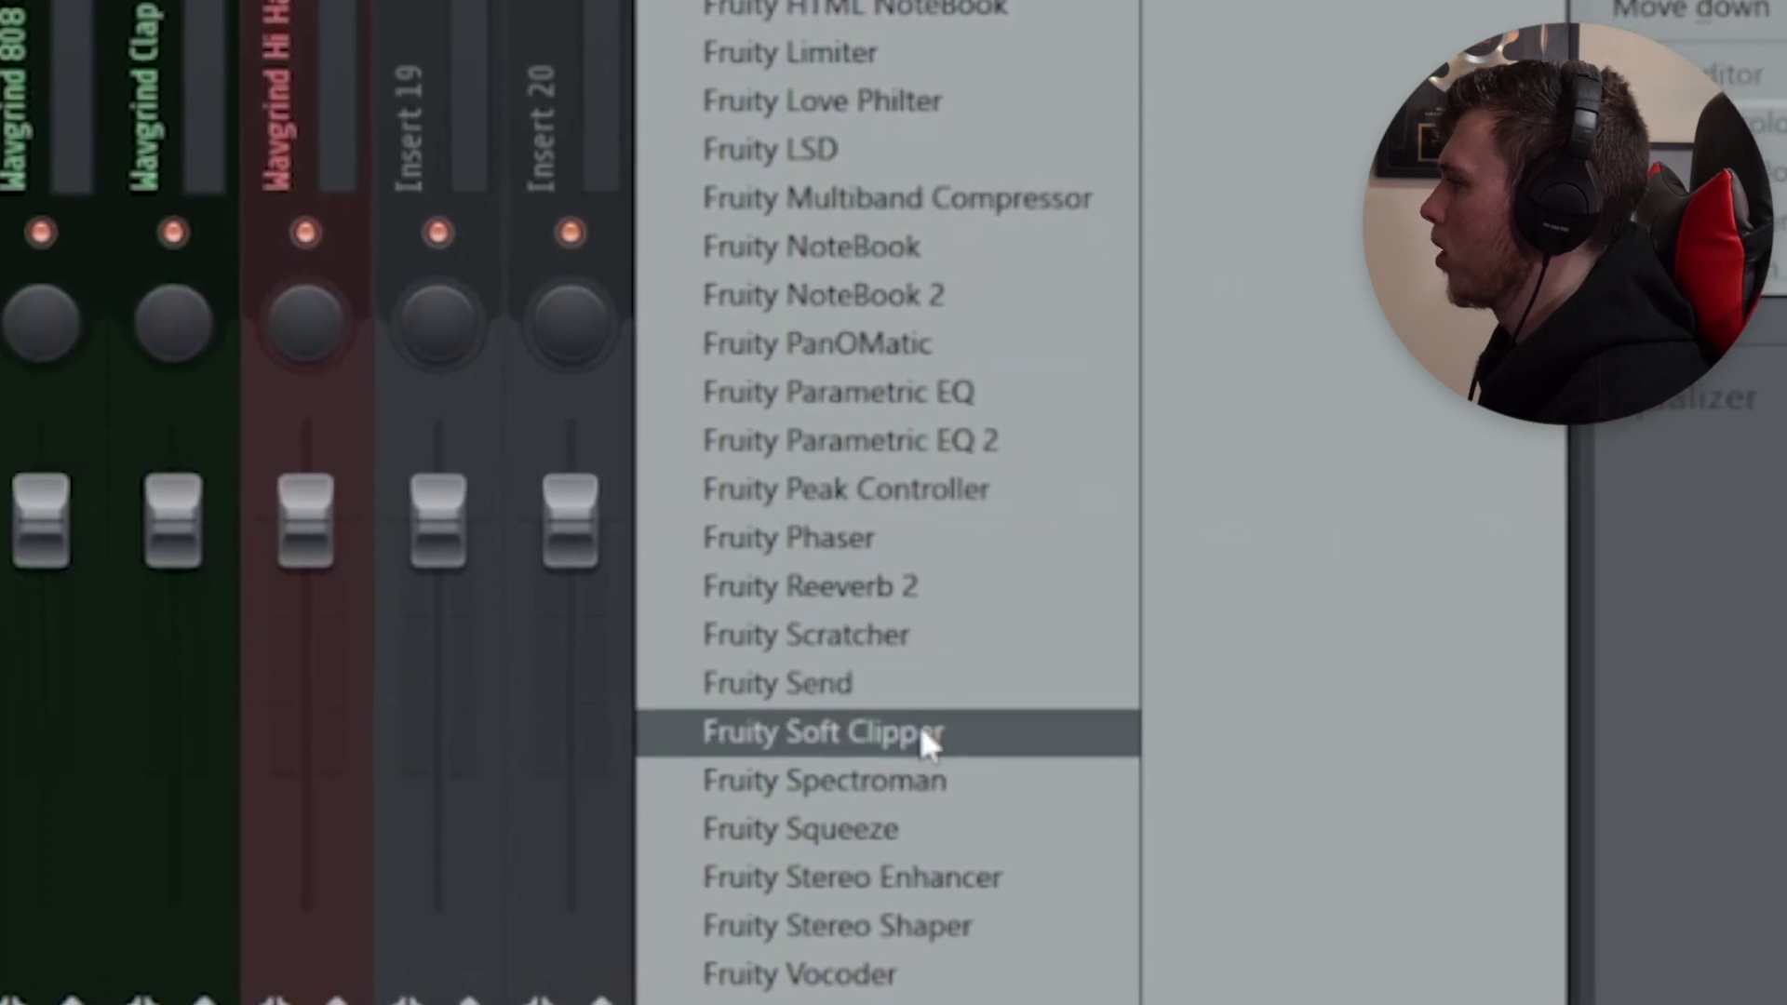
left_click(925, 735)
key("space")
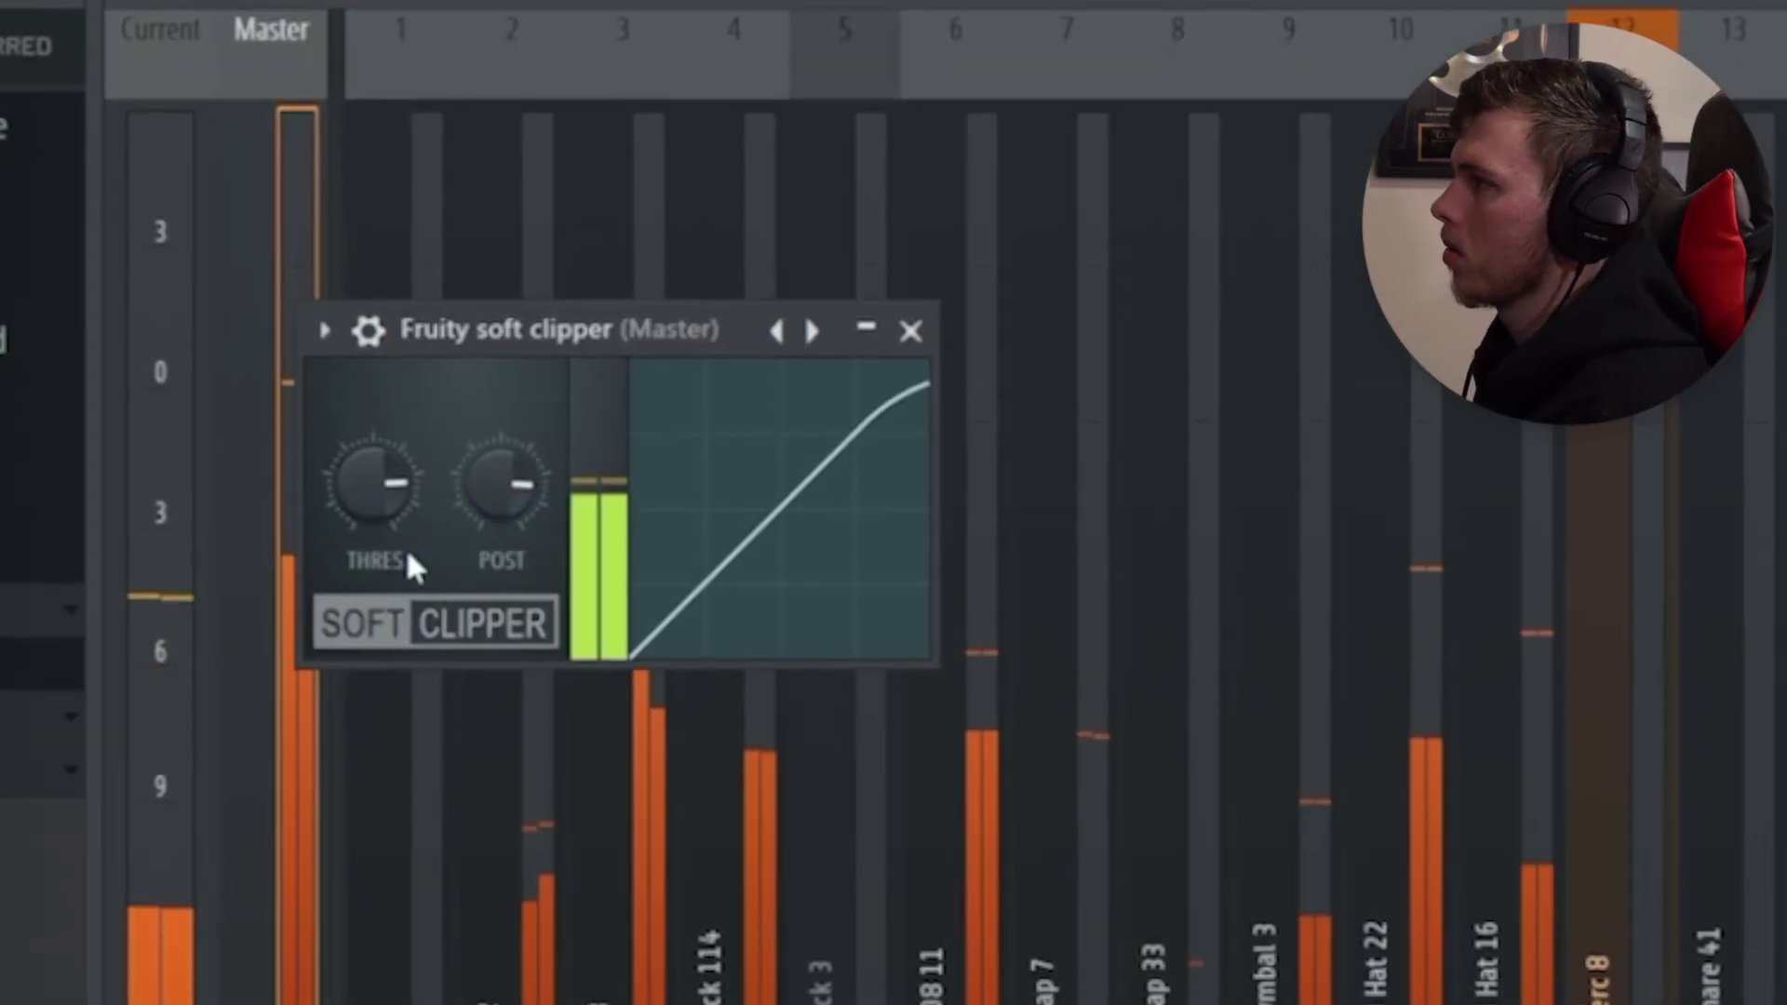
Raise the Master soft clipper's post gain and test a lower threshold, ending with the threshold back at its original setting
left_click_drag(522, 458, 523, 480)
left_click_drag(513, 328, 750, 352)
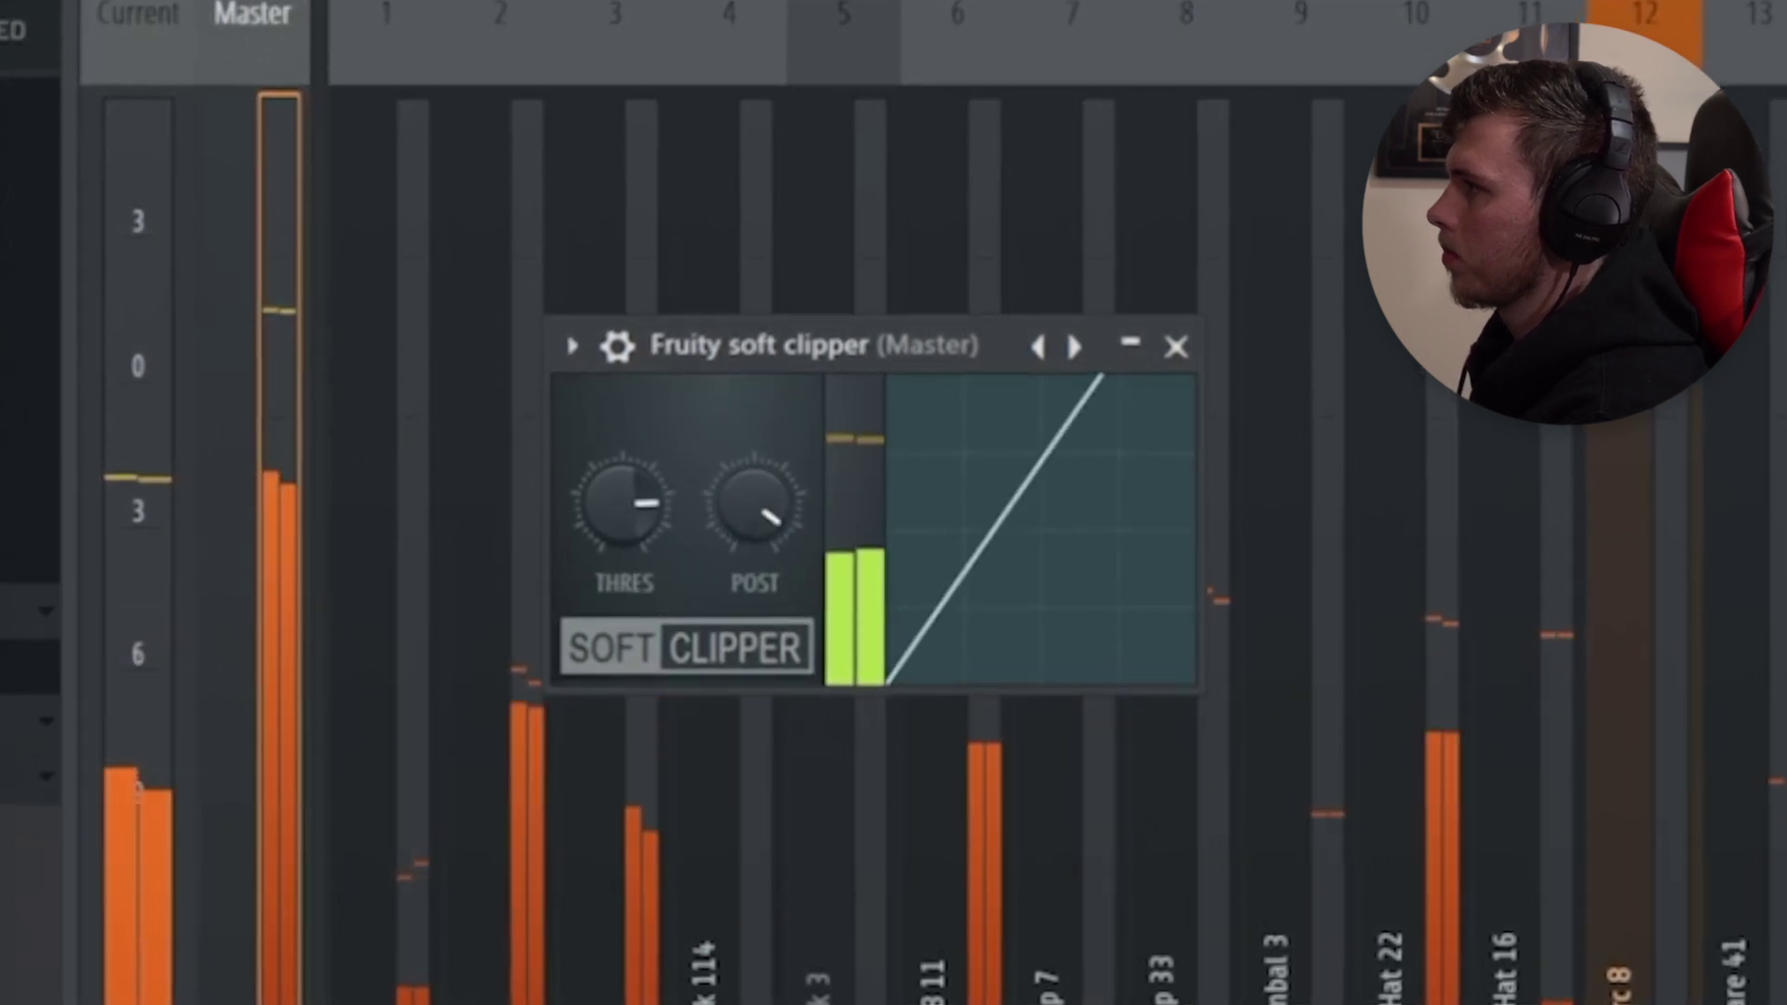
scroll(638, 506, "down", 4)
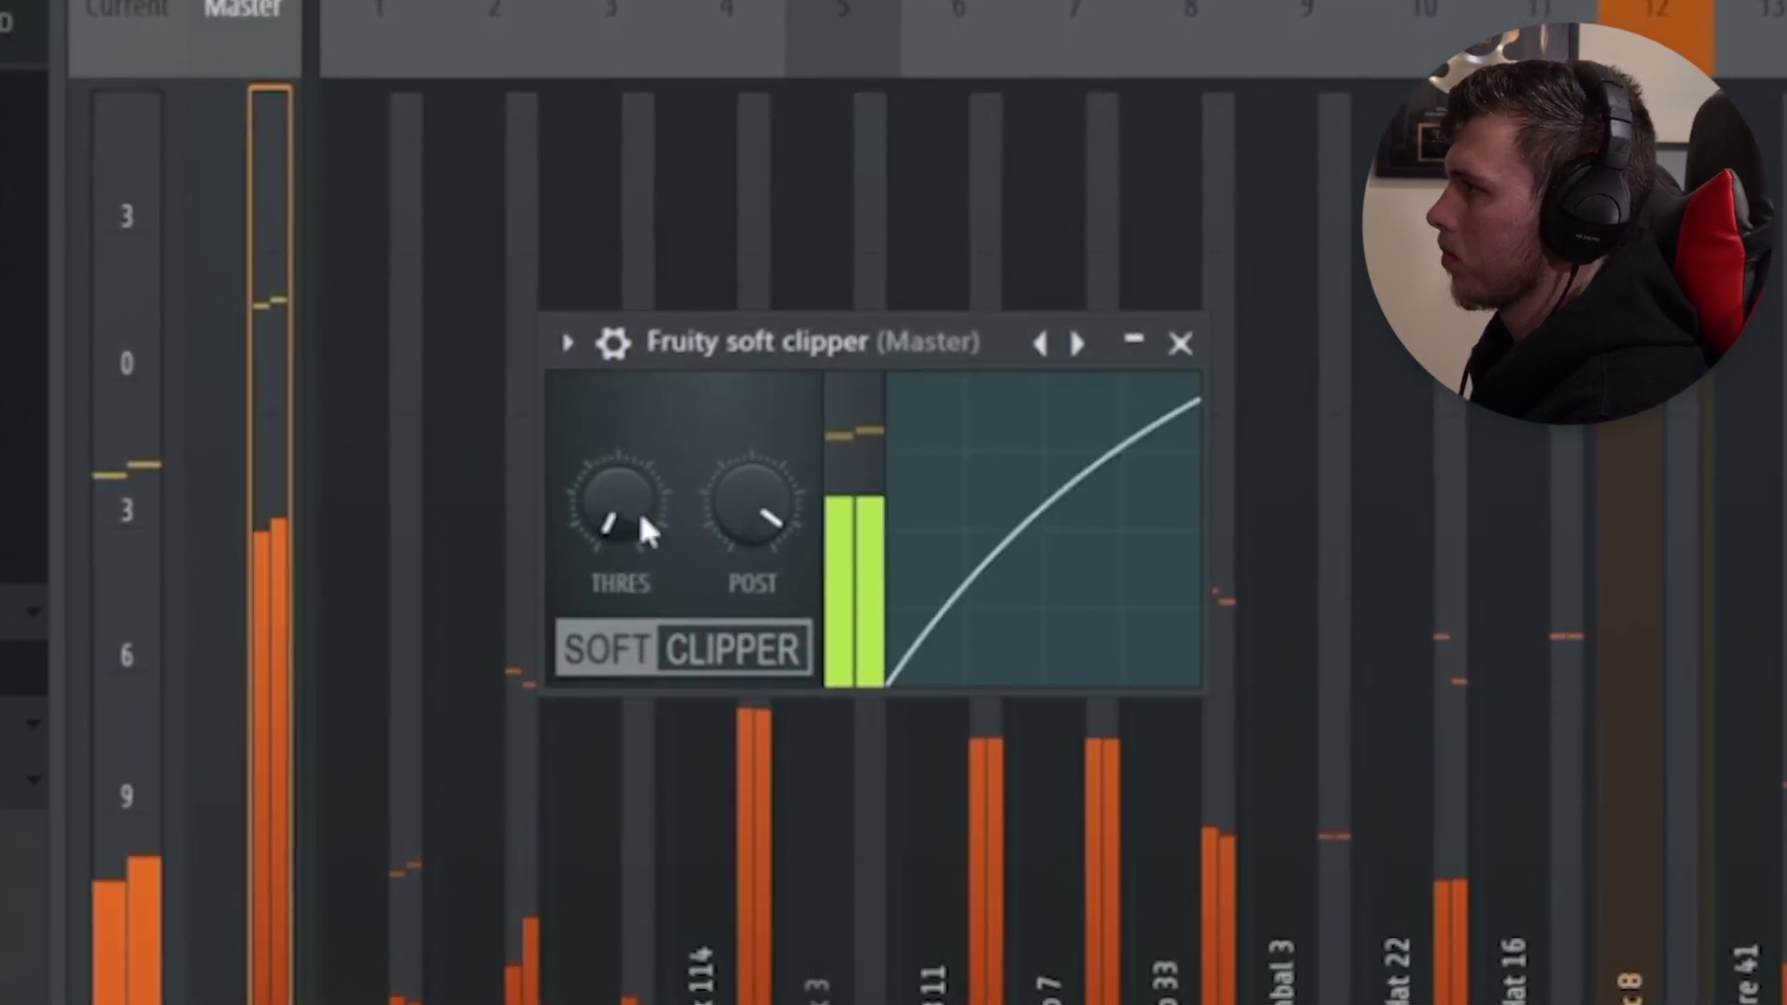
left_click_drag(611, 497, 687, 409)
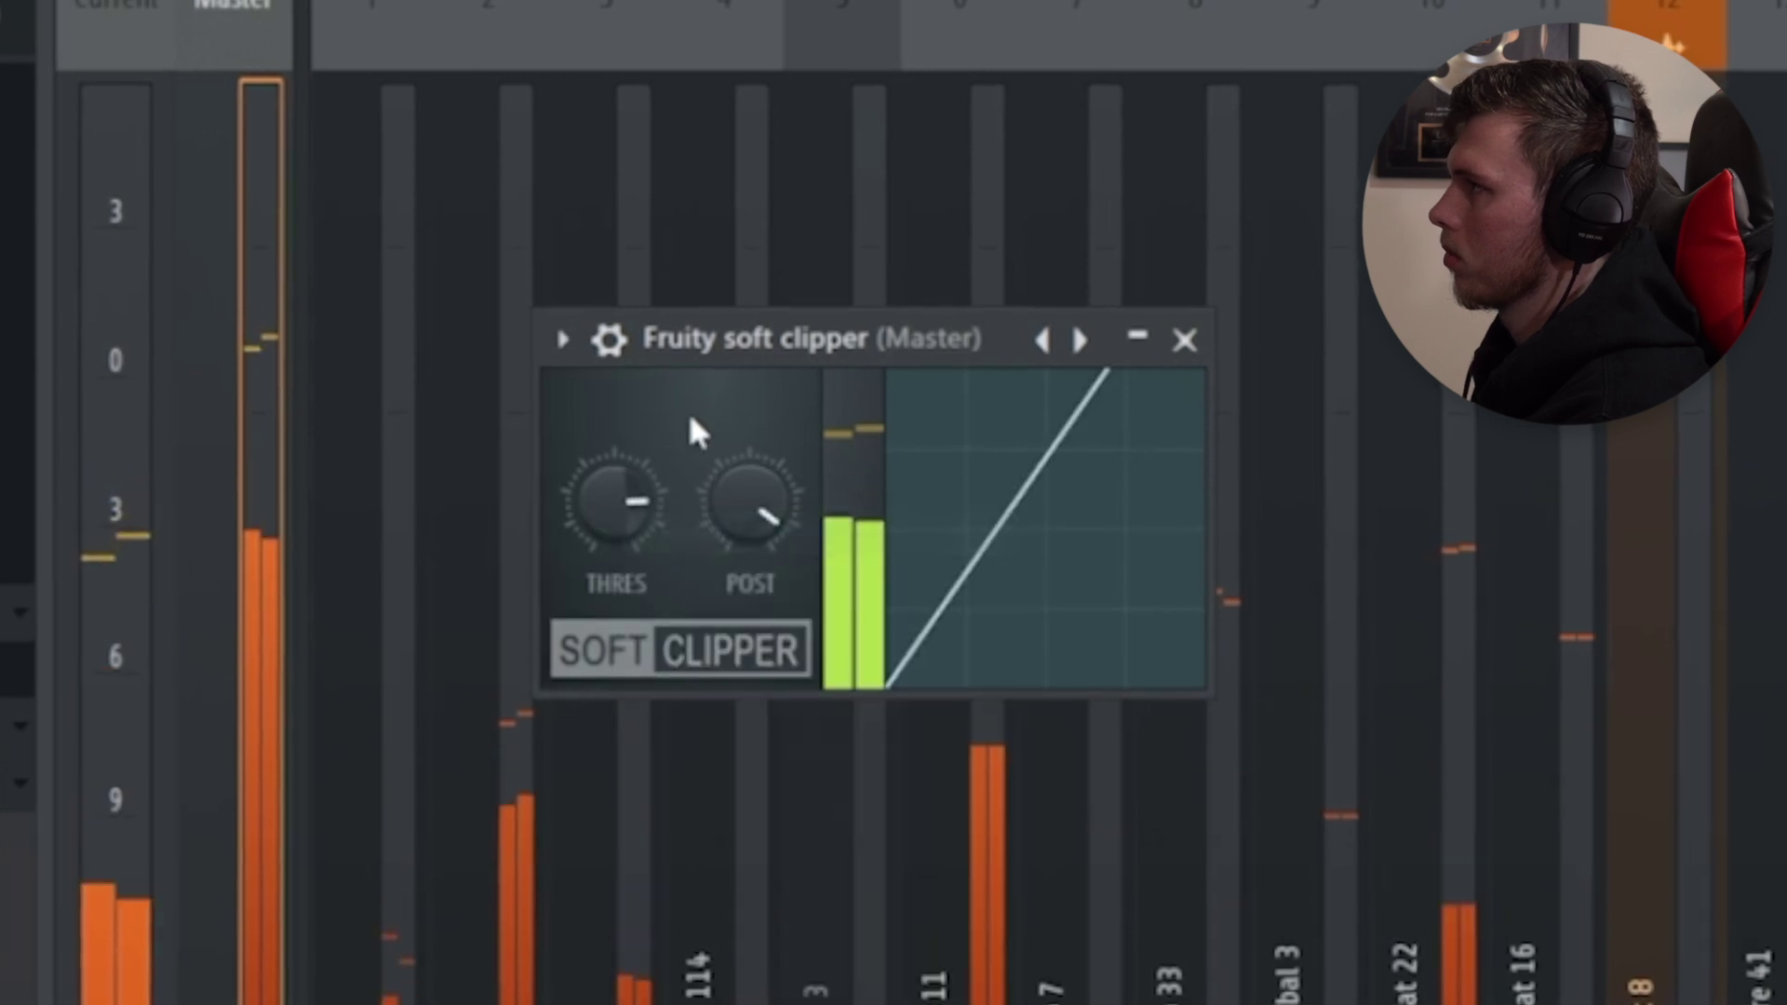
left_click_drag(784, 454, 785, 445)
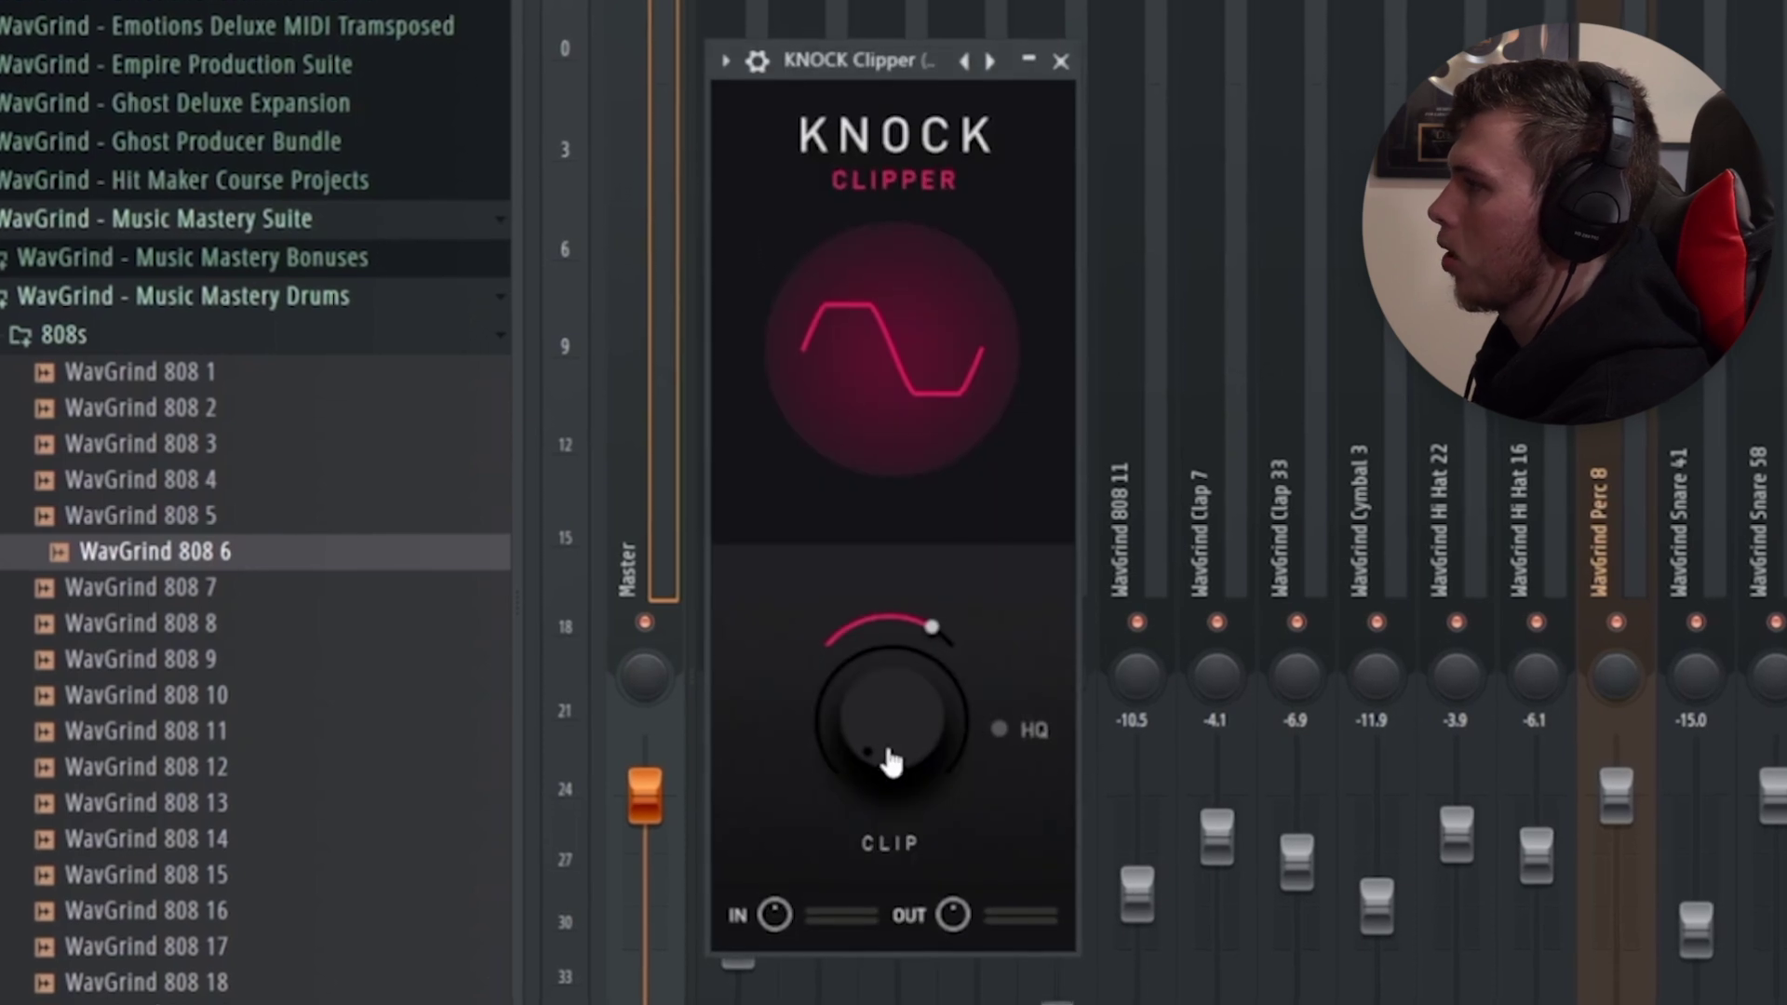
Play the beat through KNOCK Clipper on the Master track
key("space")
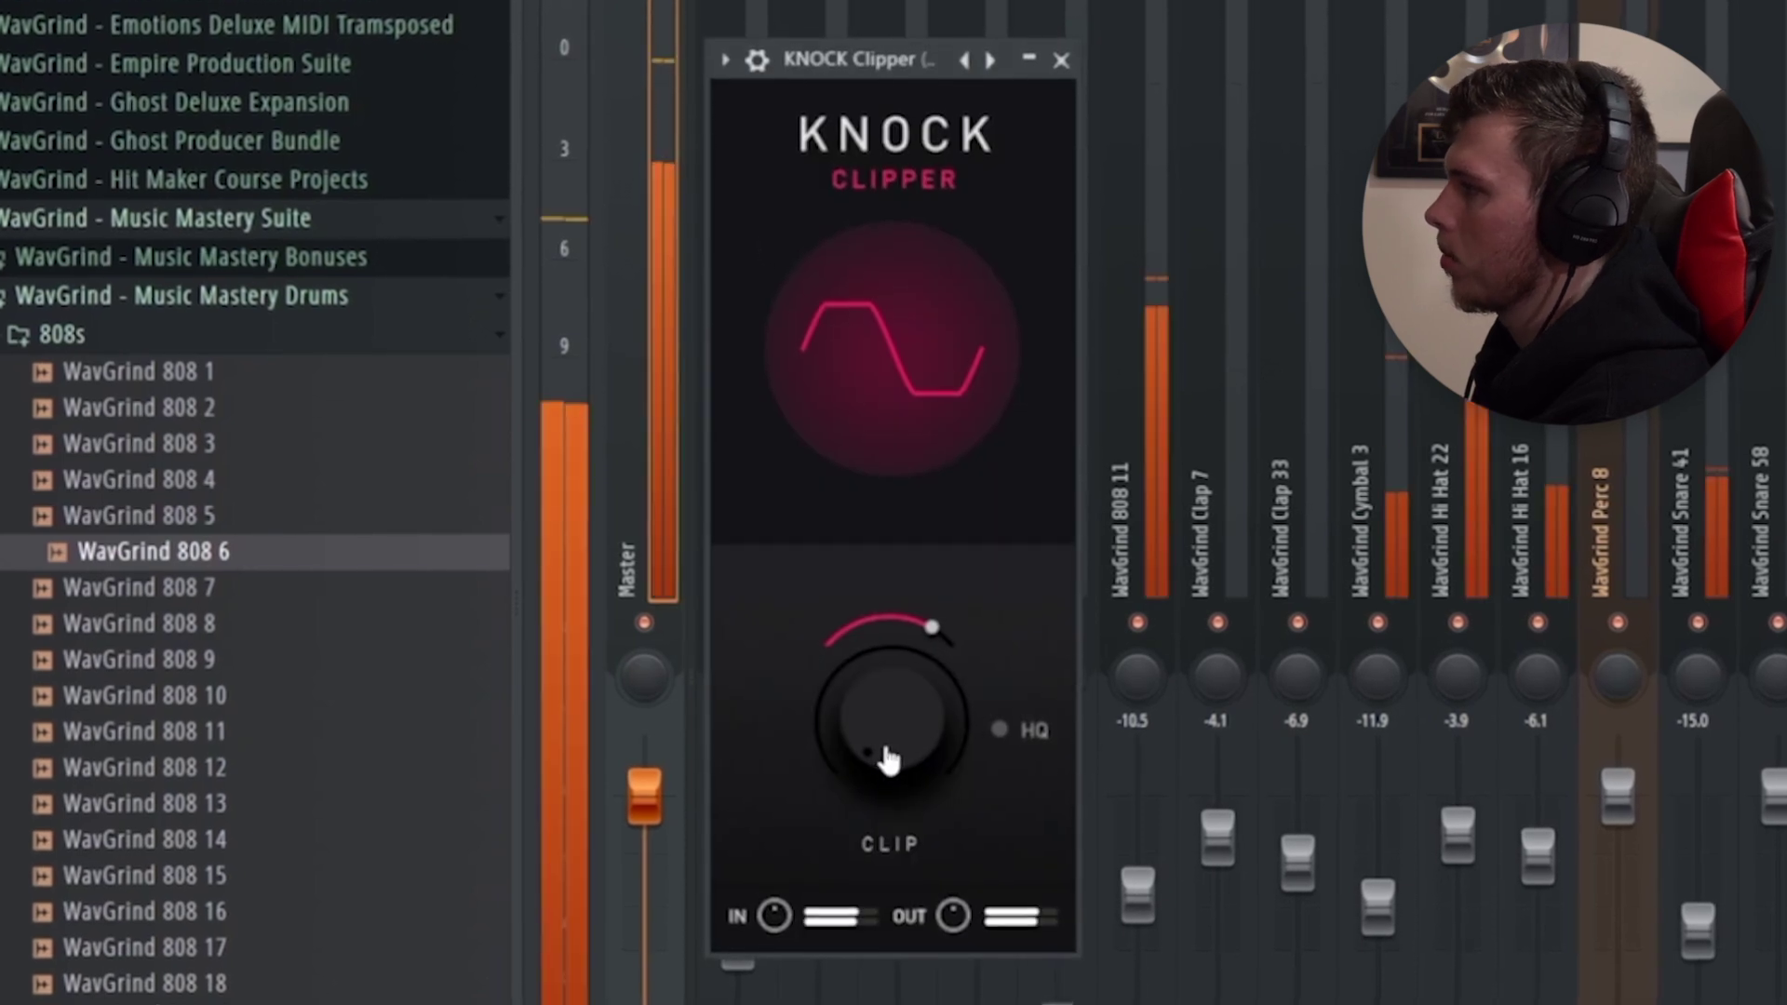
scroll(901, 722, "up", 1)
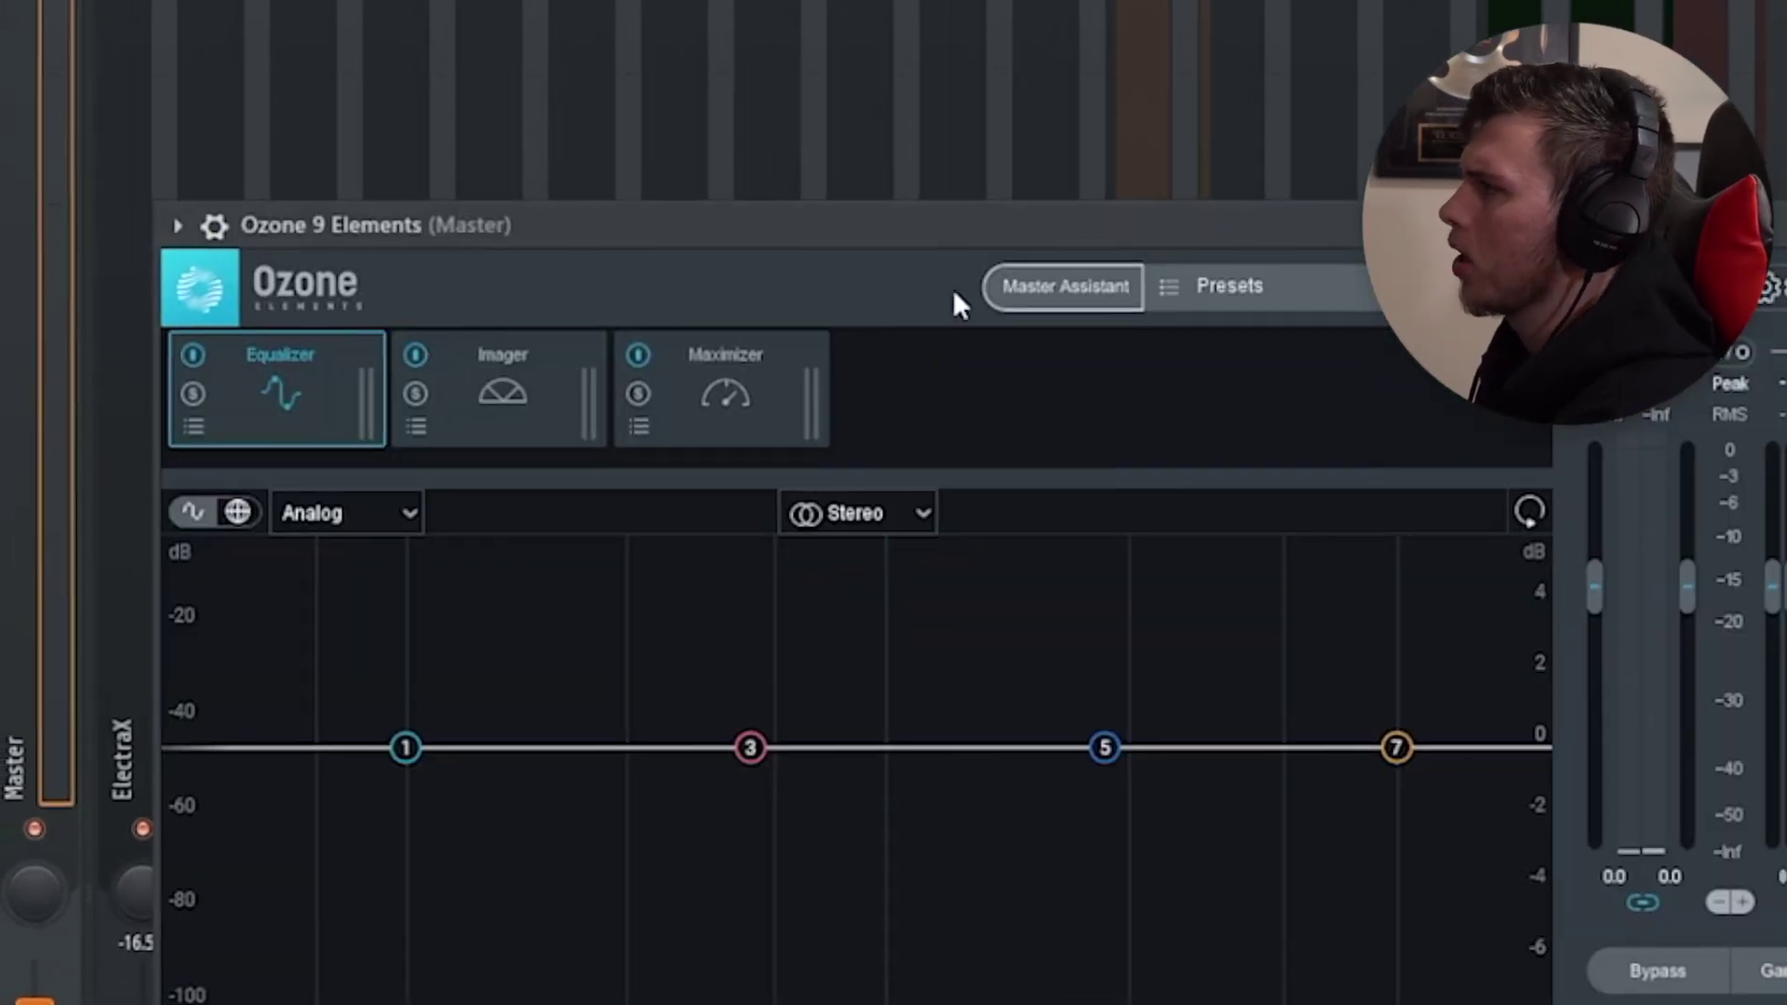
In the Maximizer of Ozone 9 Elements, set the character to 0.85 and the threshold to -7.6 dB
left_click(758, 367)
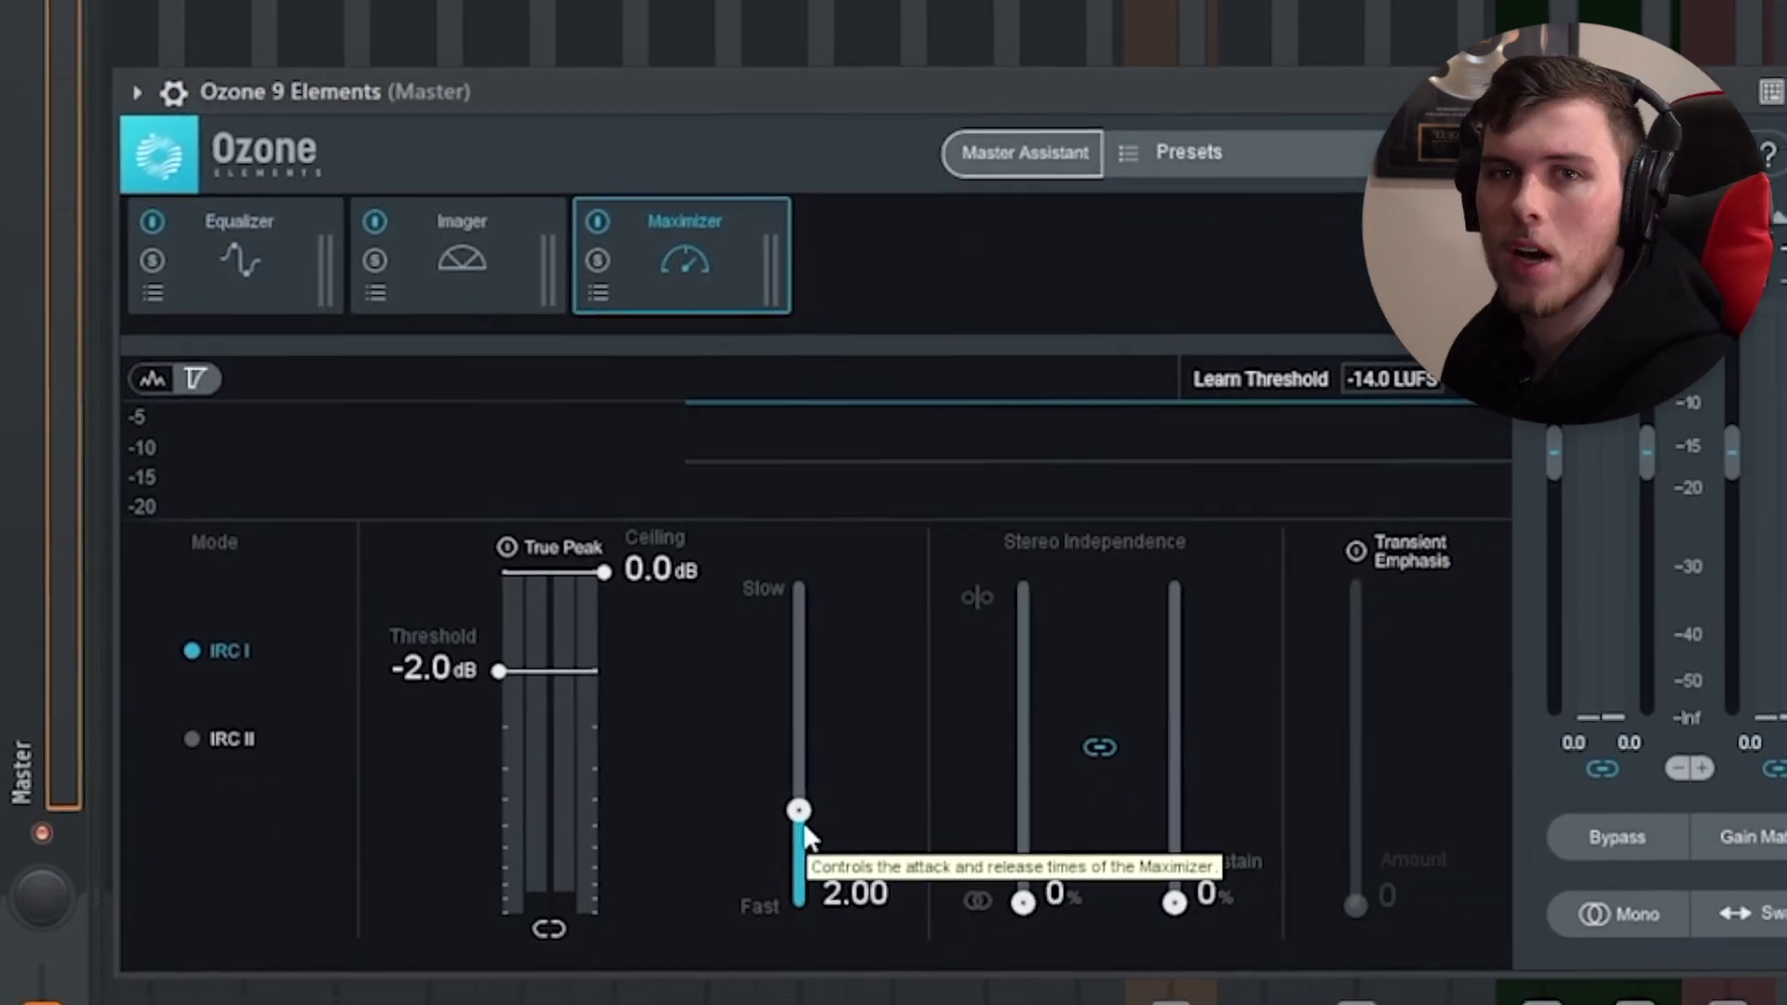
left_click_drag(791, 798, 802, 842)
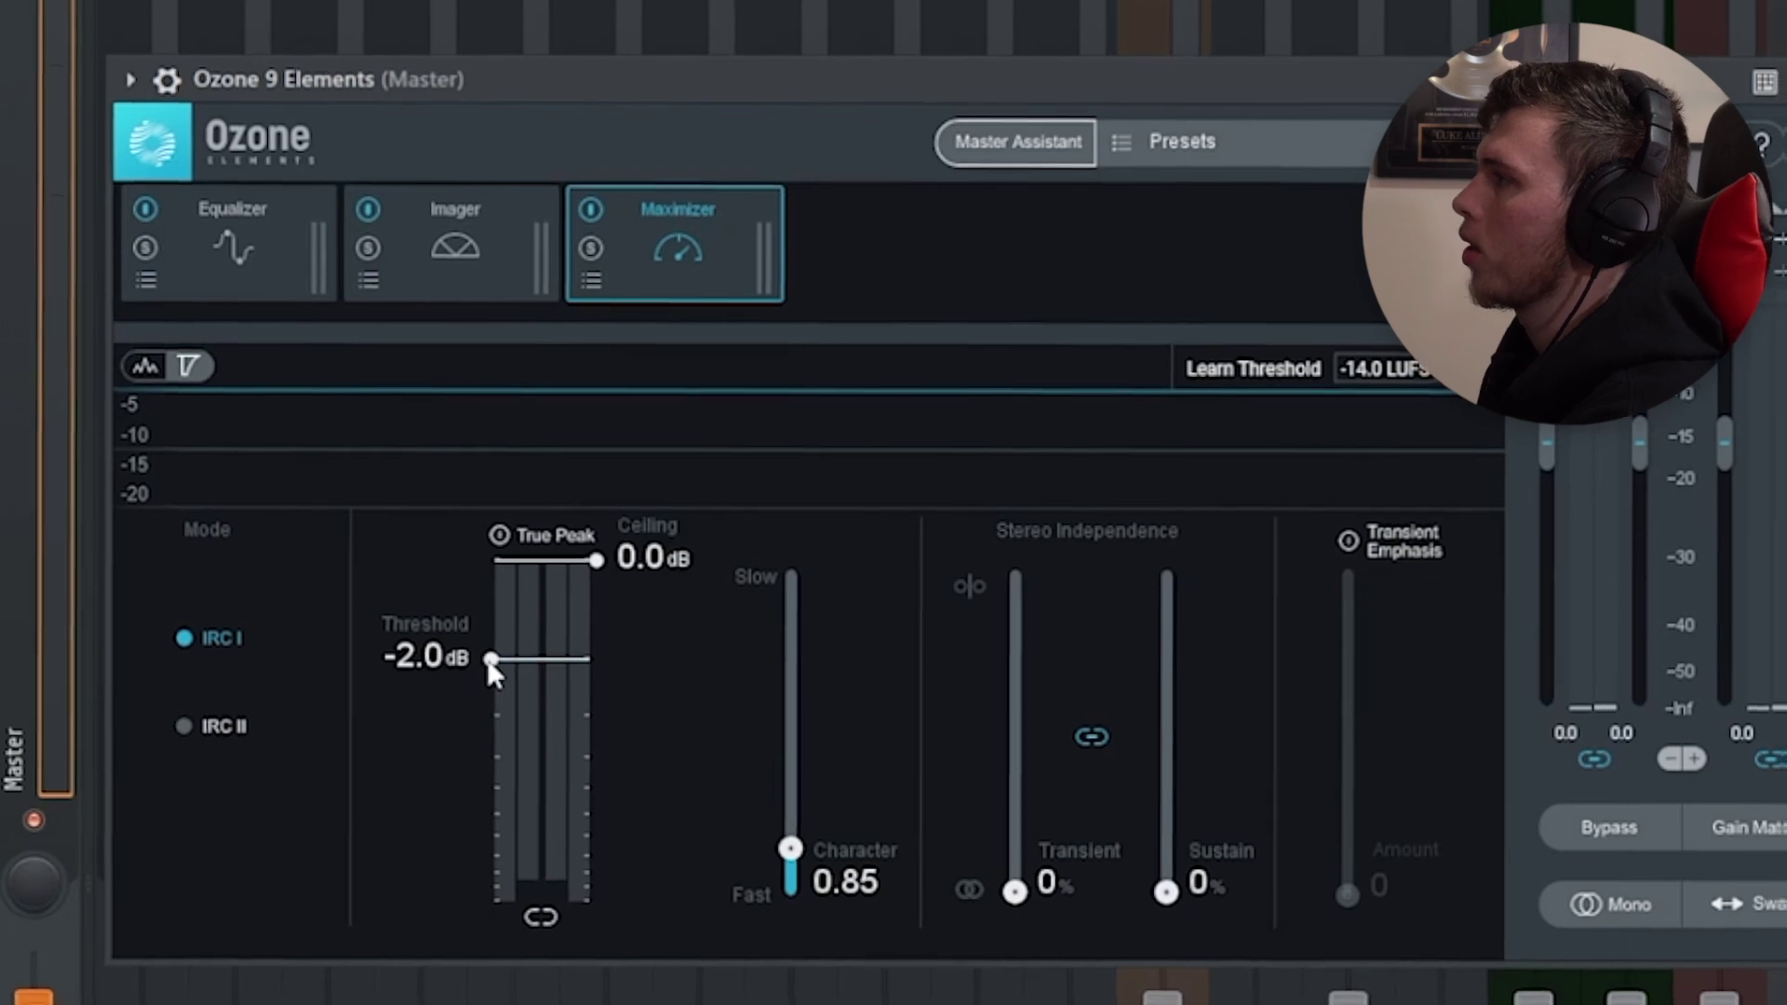
left_click_drag(489, 663, 472, 790)
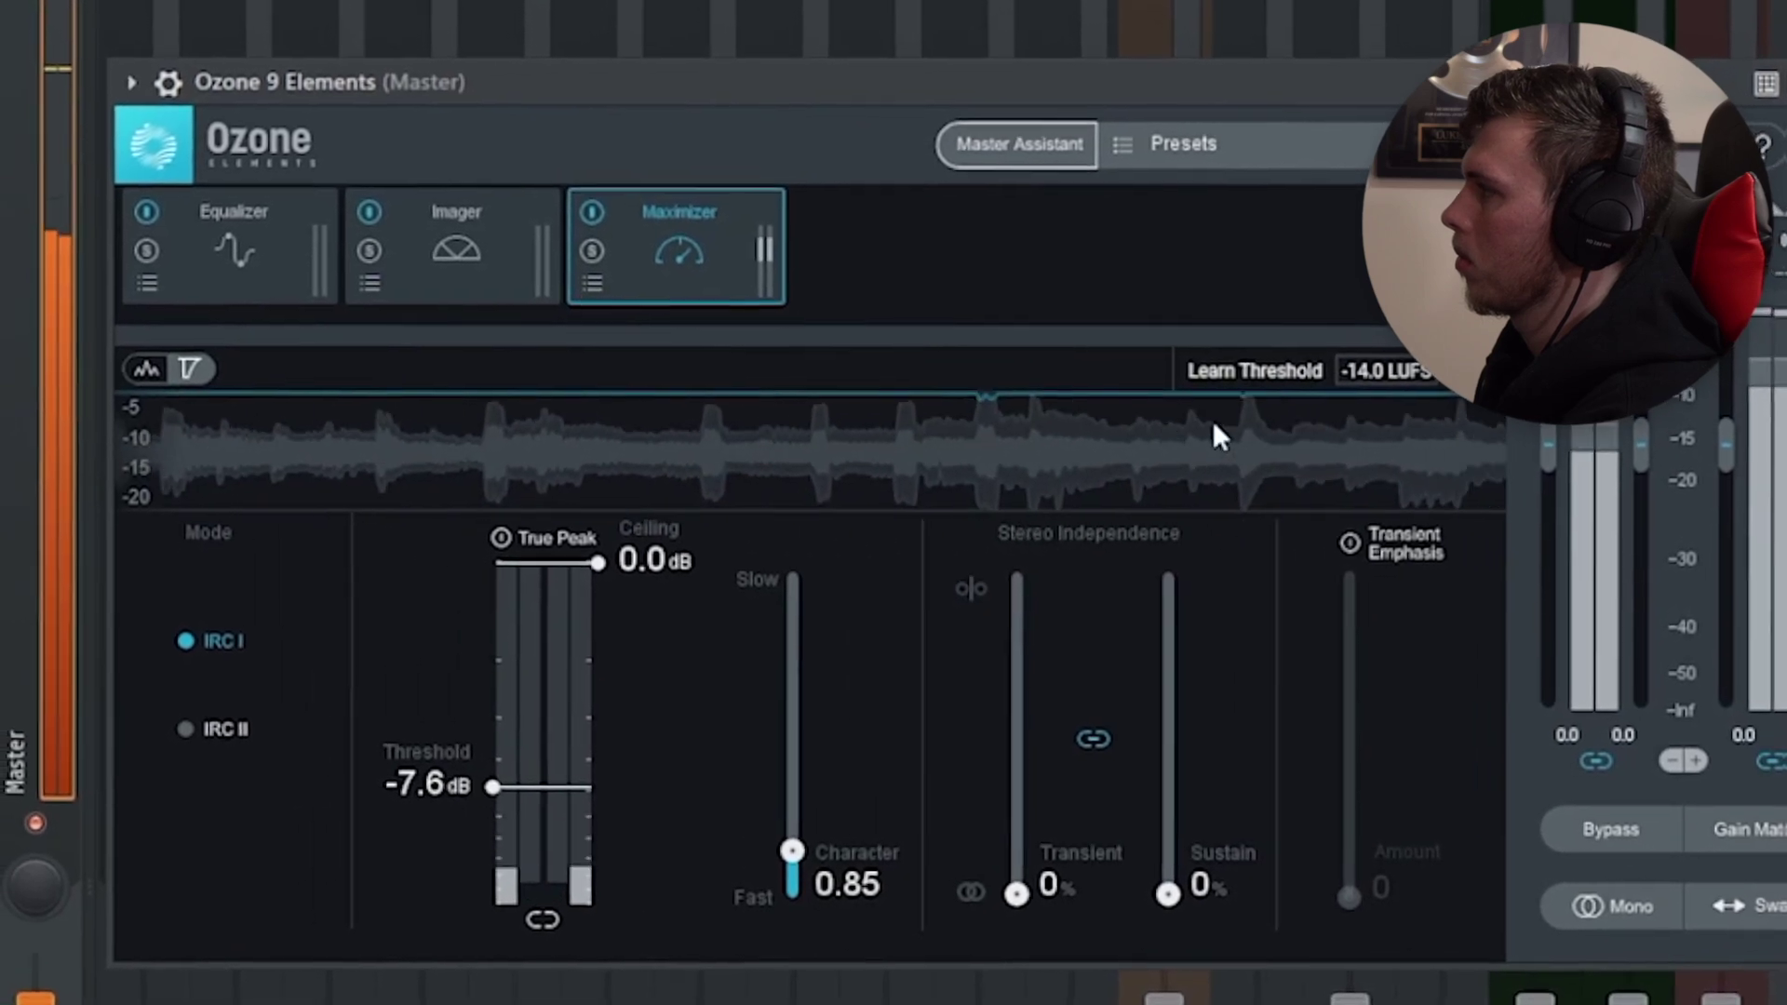
Fine-tune the Maximizer threshold by trying -8.5 dB and -7.0 dB, then raising it slightly further
left_click_drag(502, 790, 507, 816)
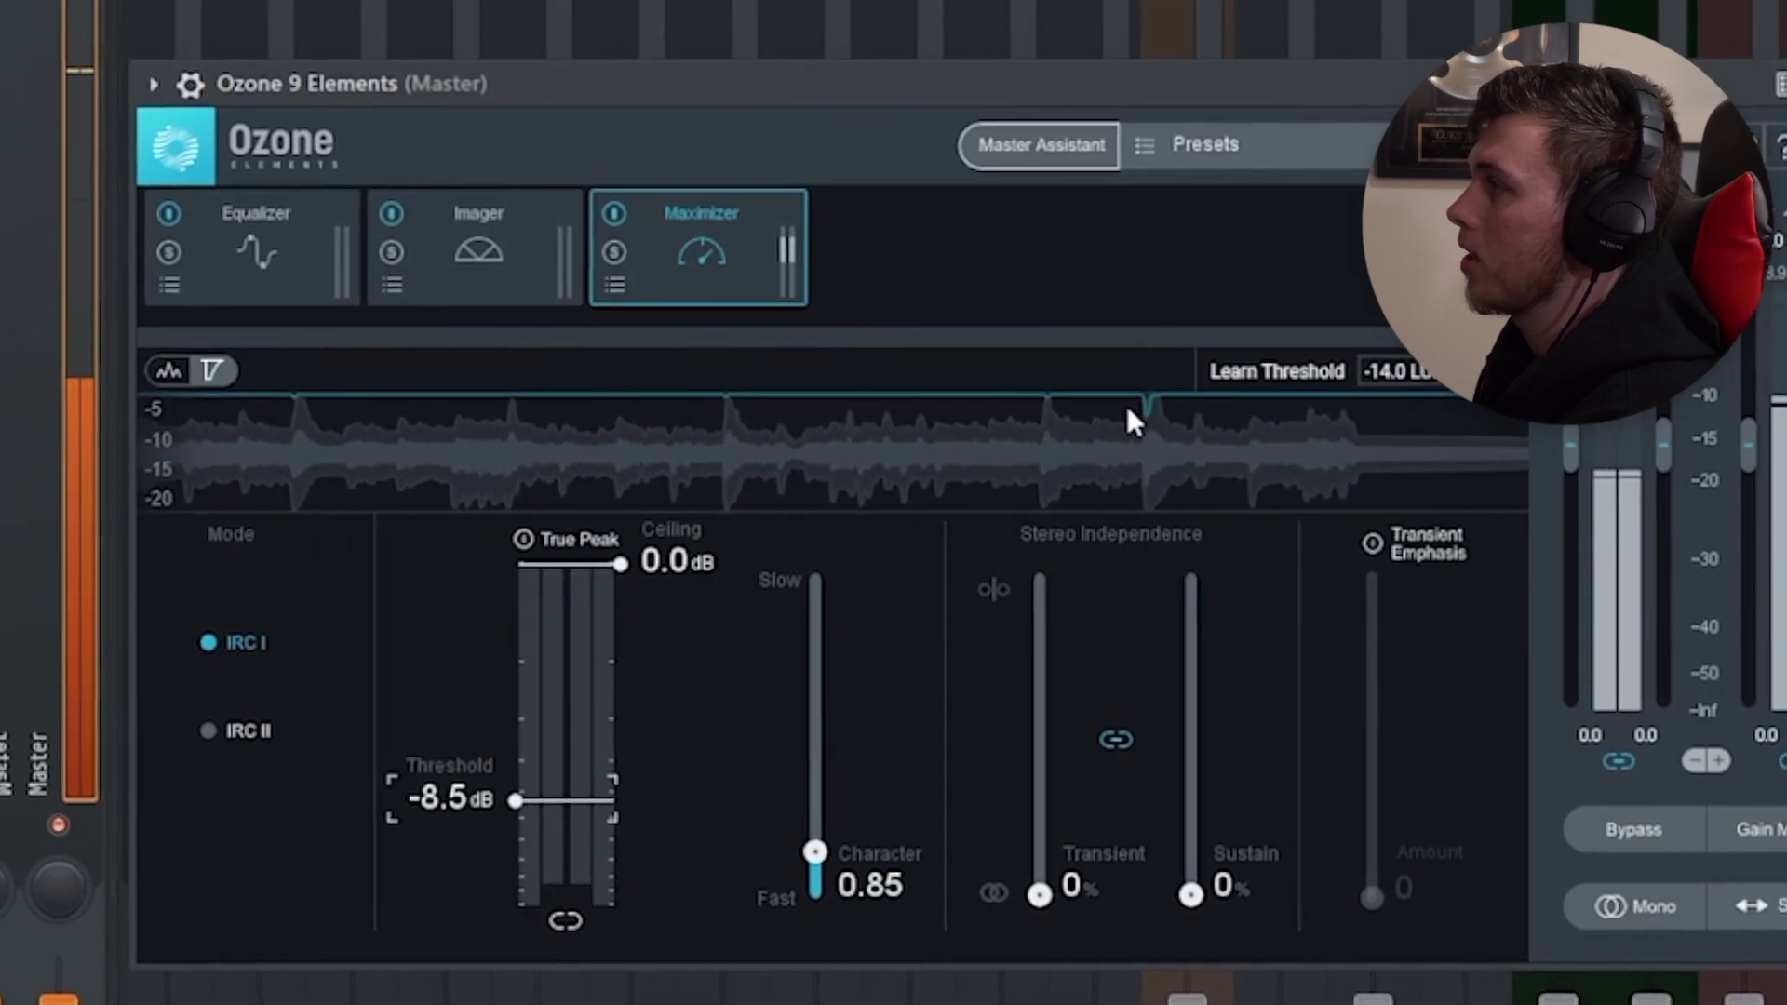
left_click_drag(515, 801, 513, 780)
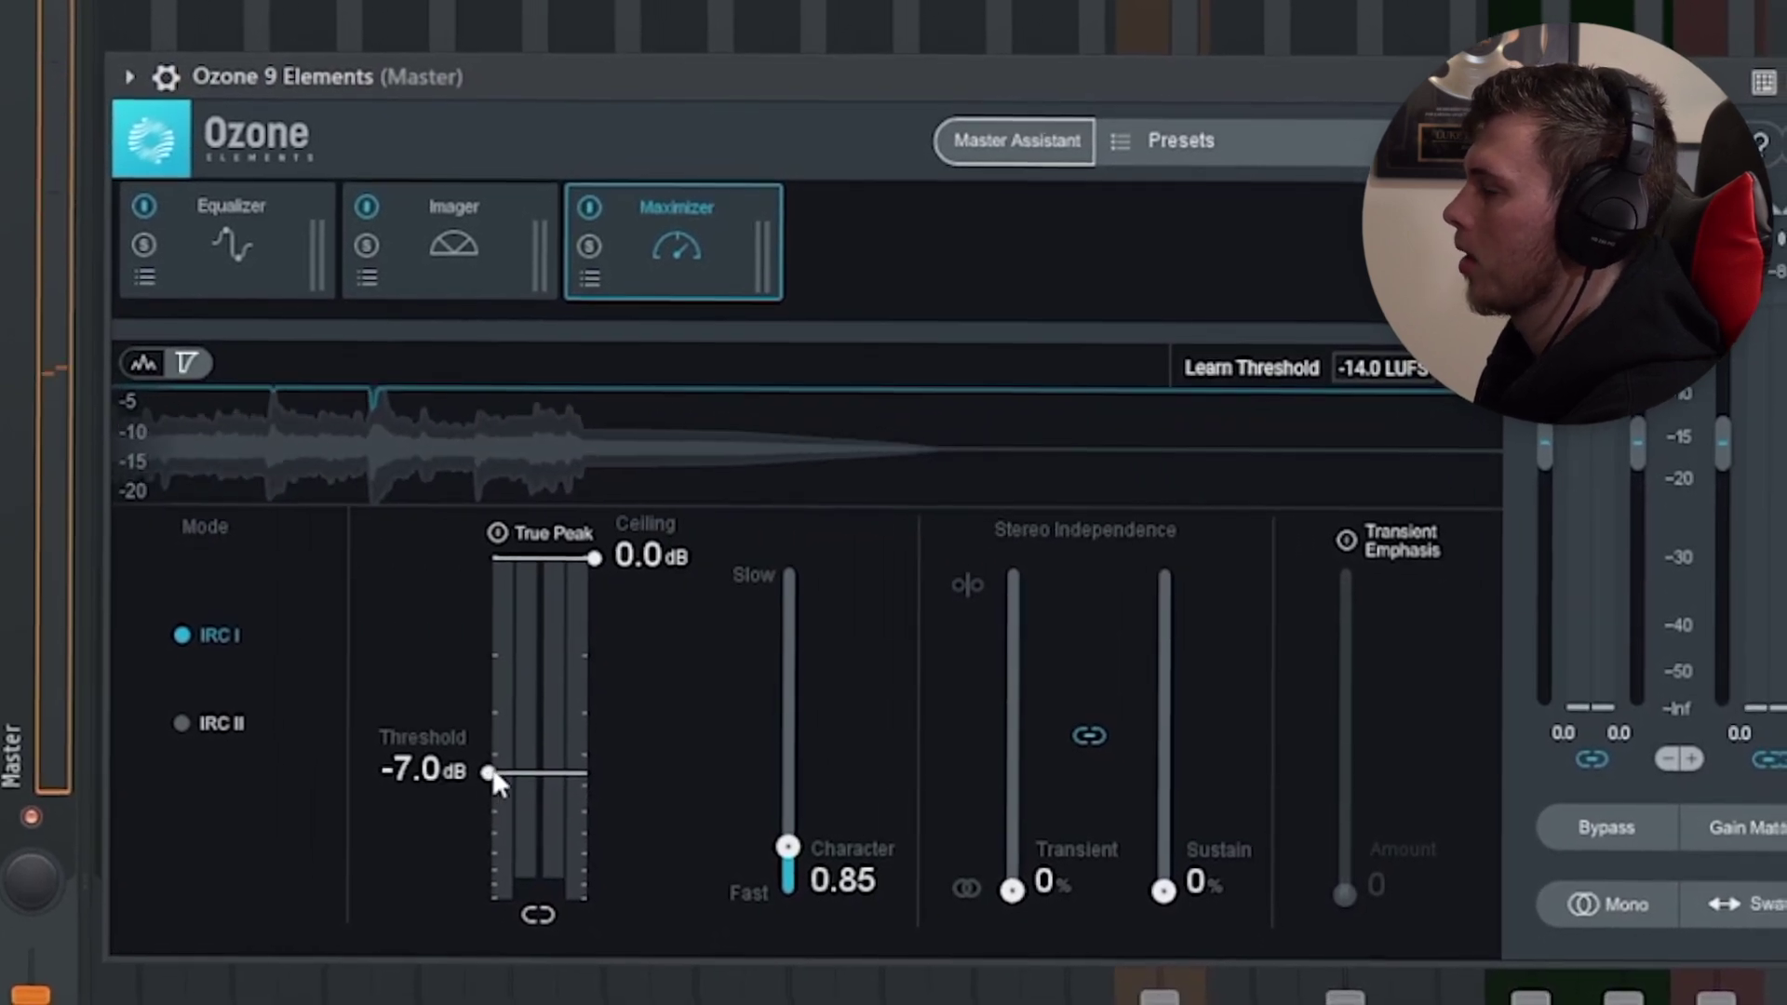
left_click_drag(494, 776, 494, 761)
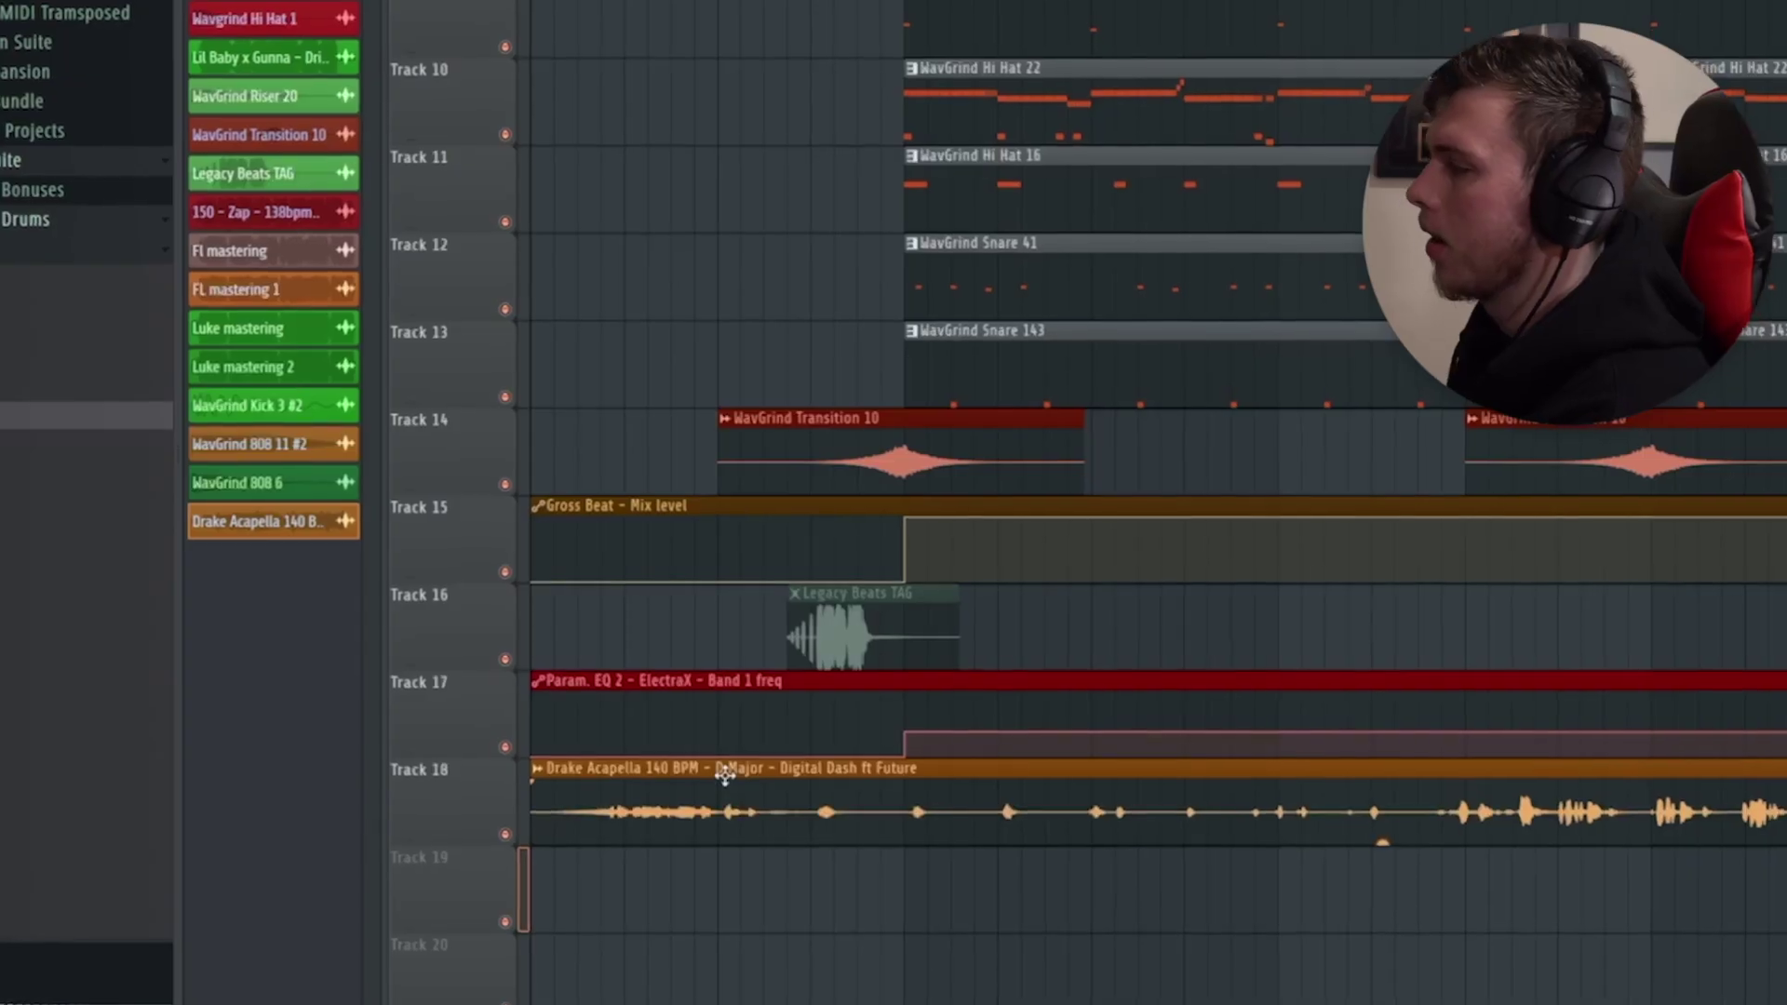
Set the Drake acapella clip on Track 18 to stretch to the project tempo in Auto mode, then close its settings
double_click(725, 775)
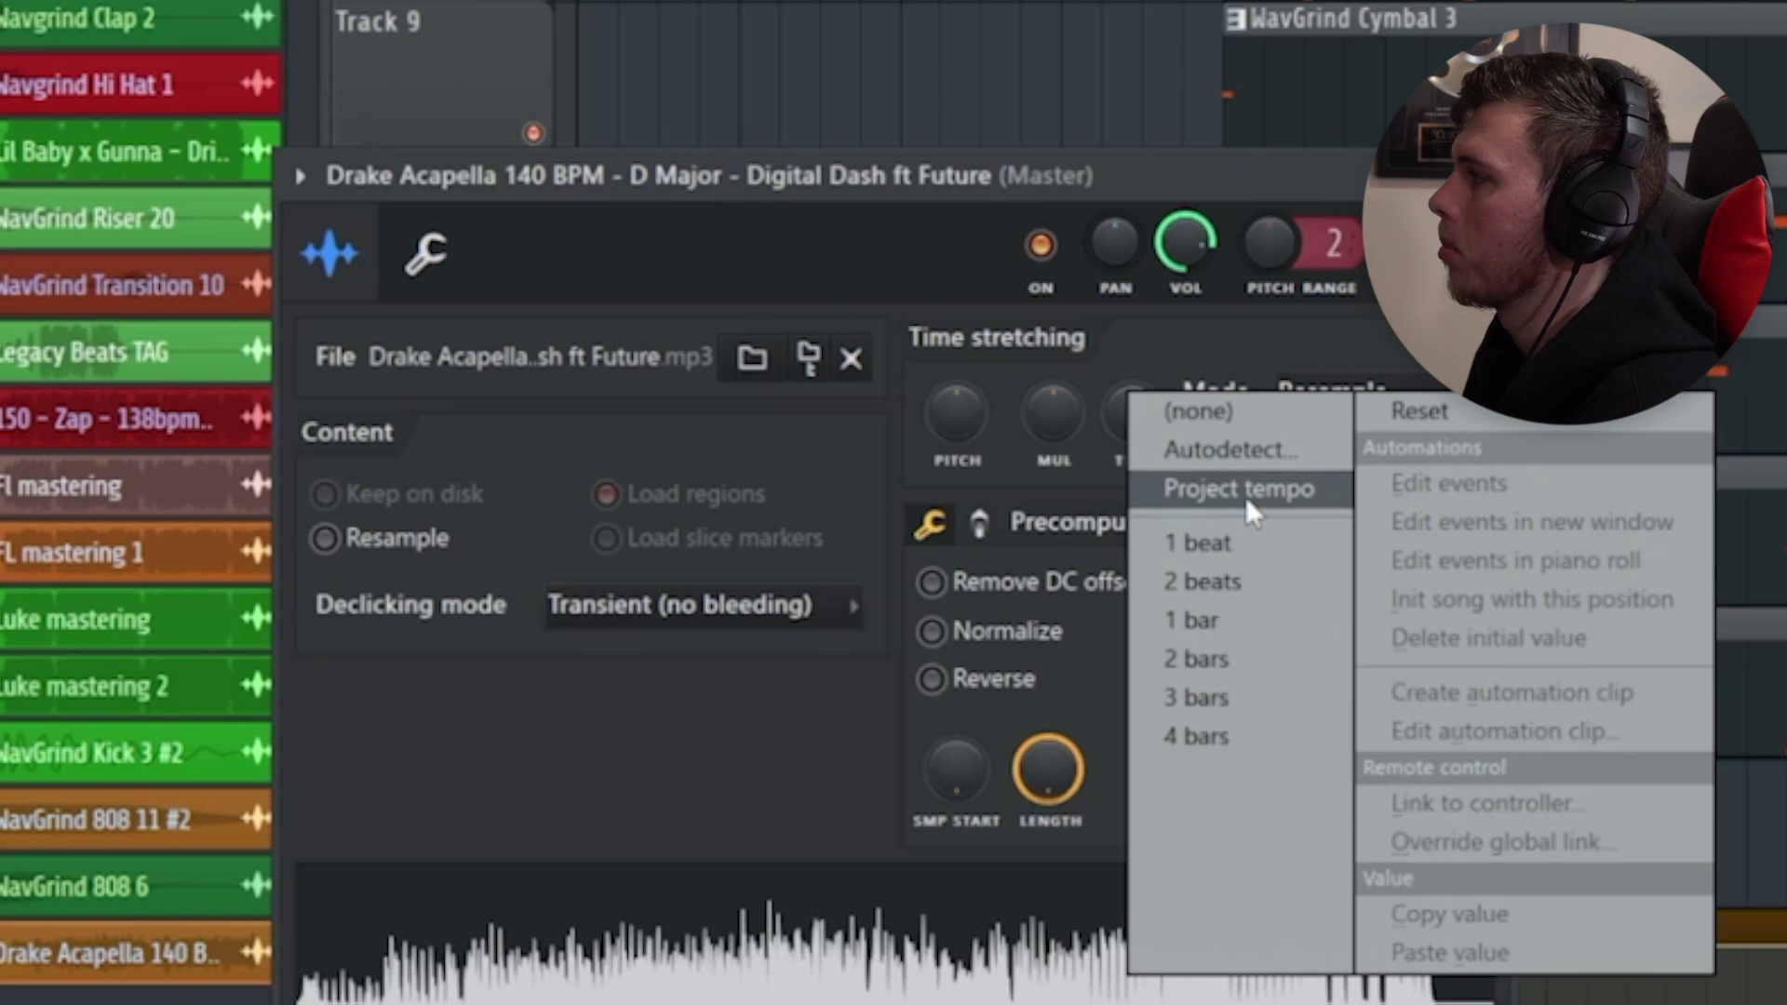
left_click(1247, 492)
left_click(1372, 420)
left_click(1417, 438)
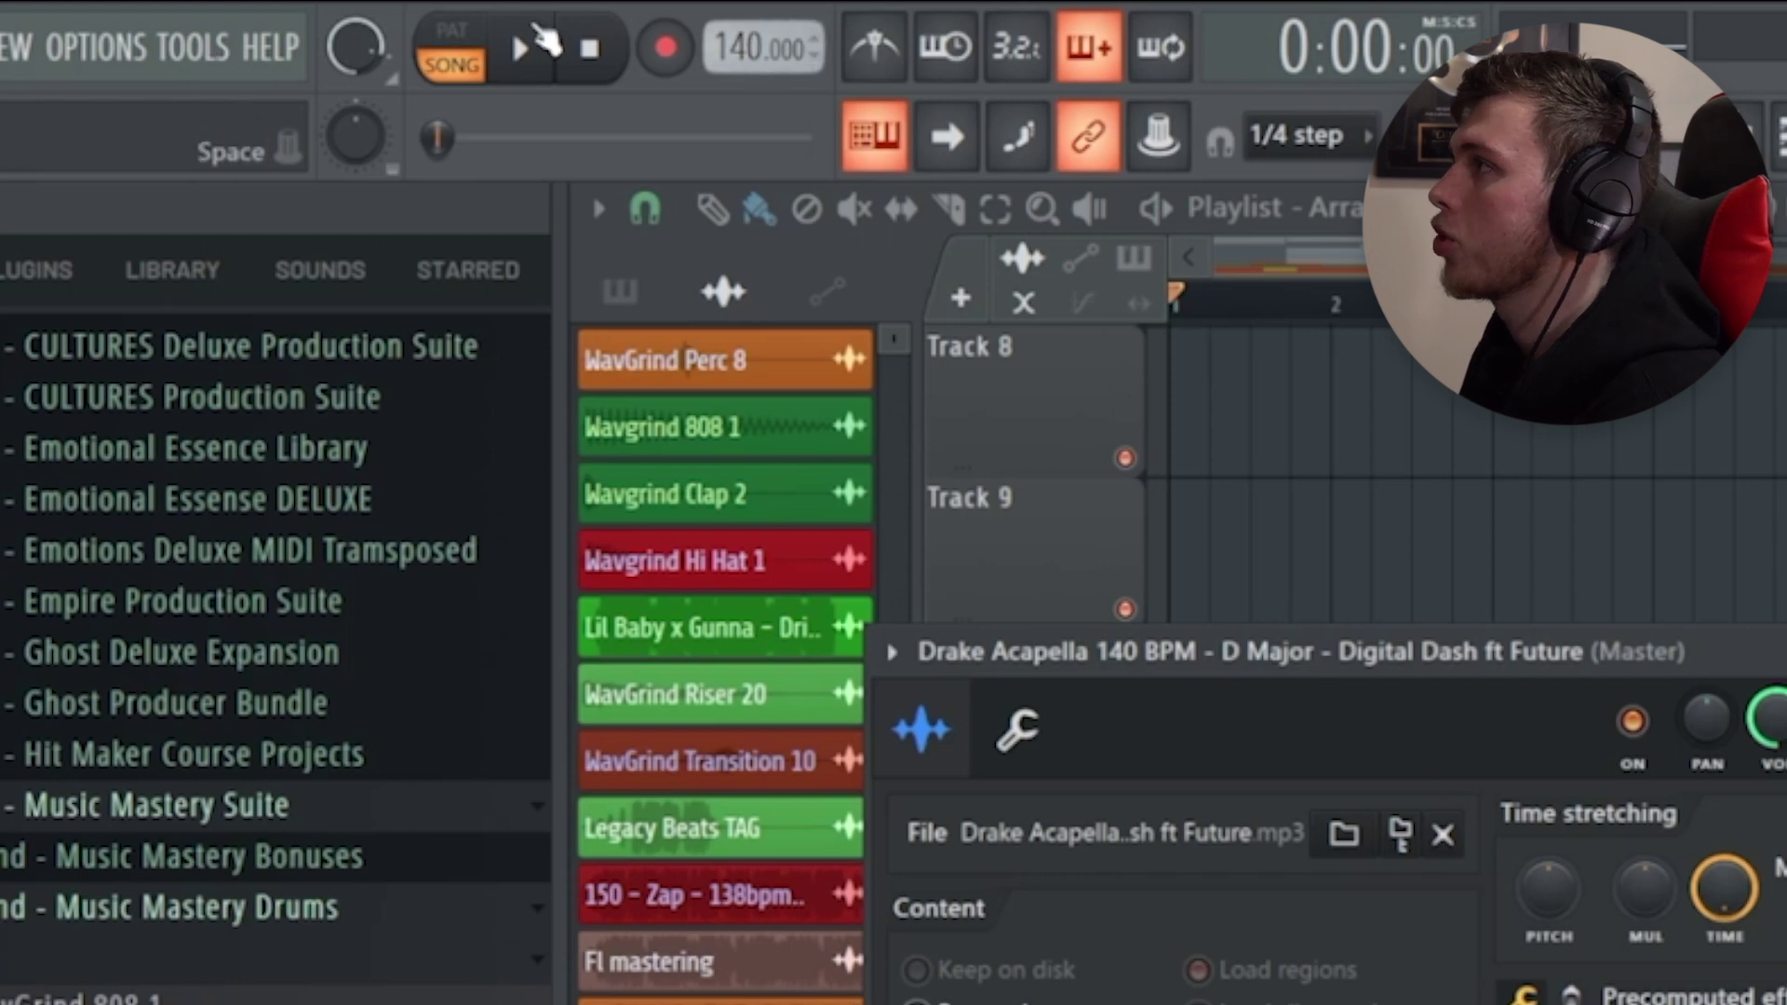
left_click_drag(744, 47, 744, 56)
left_click(930, 640)
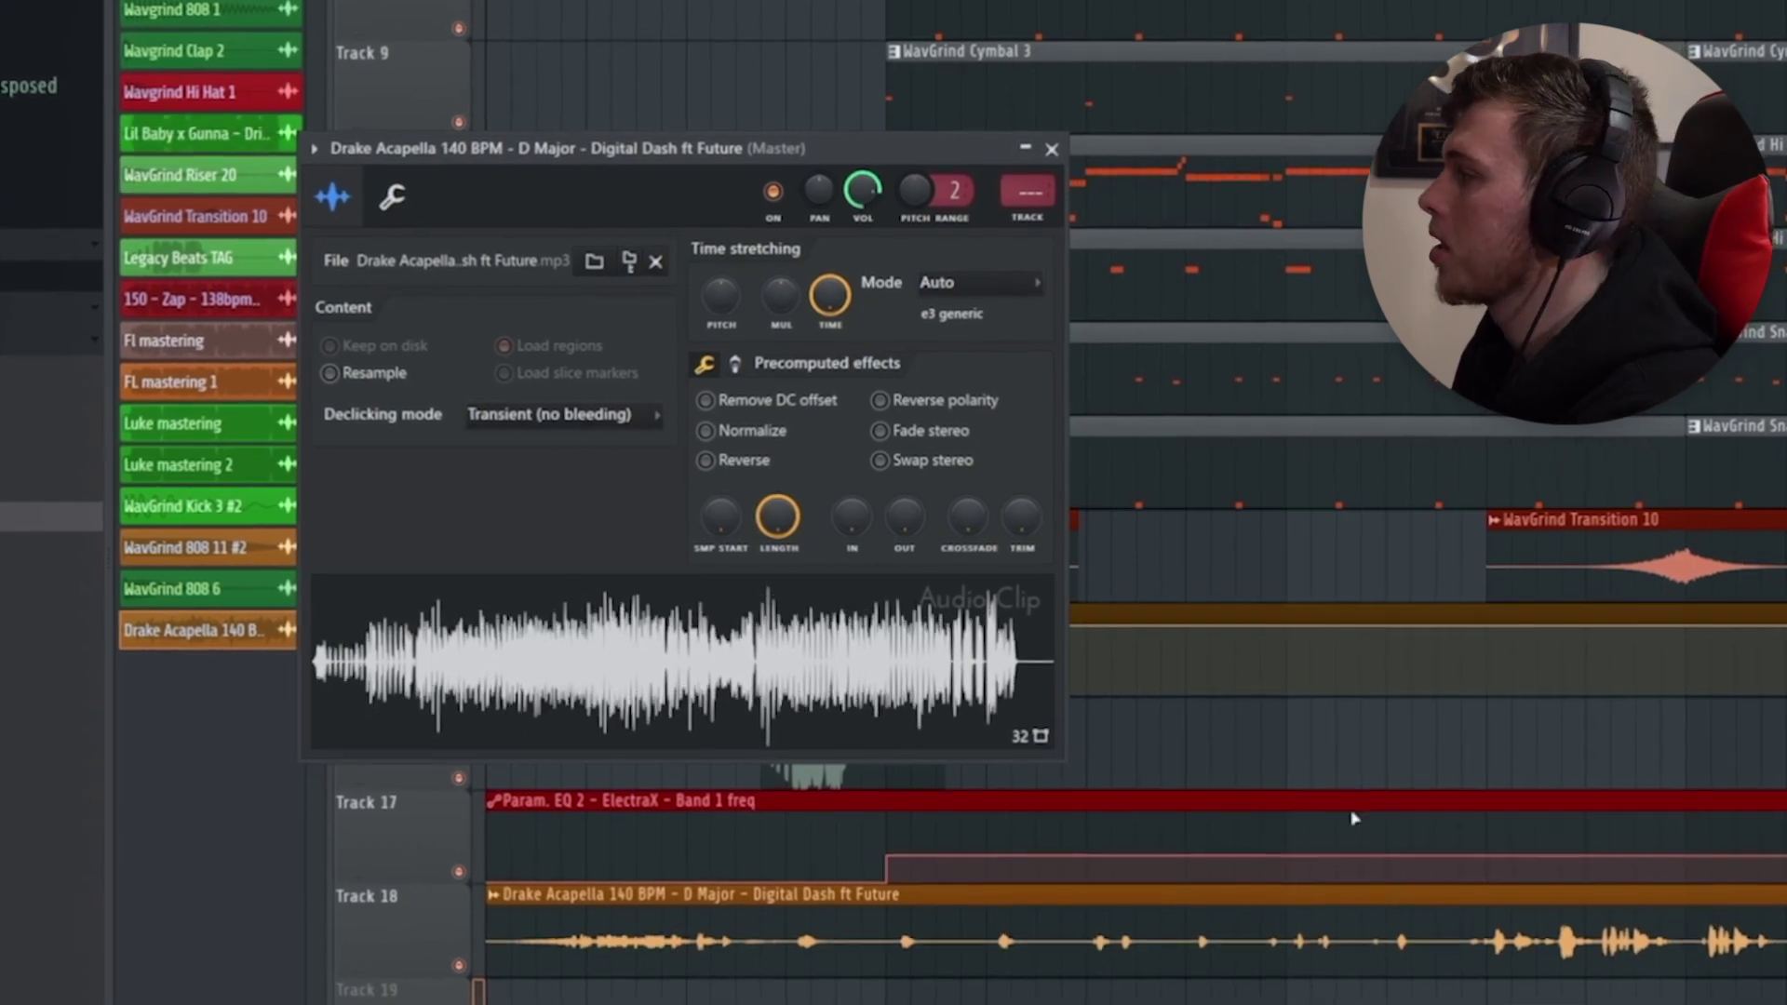
left_click(1053, 145)
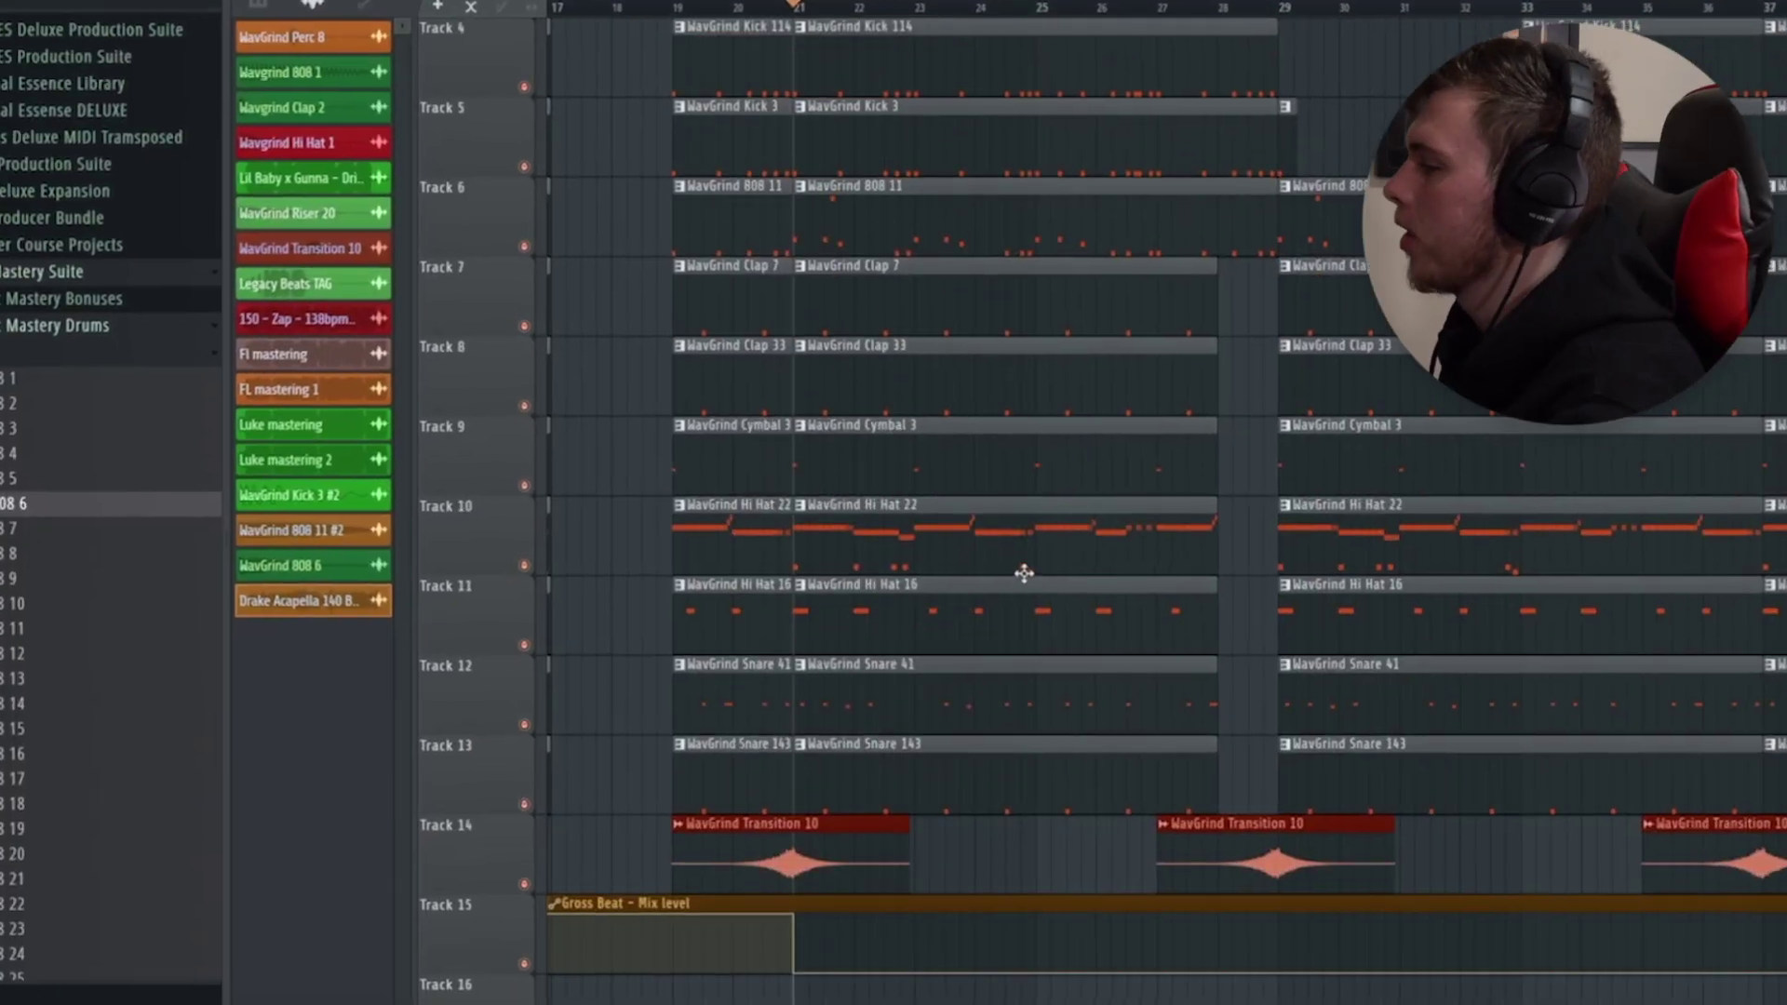
scroll(1024, 574, "down", 3)
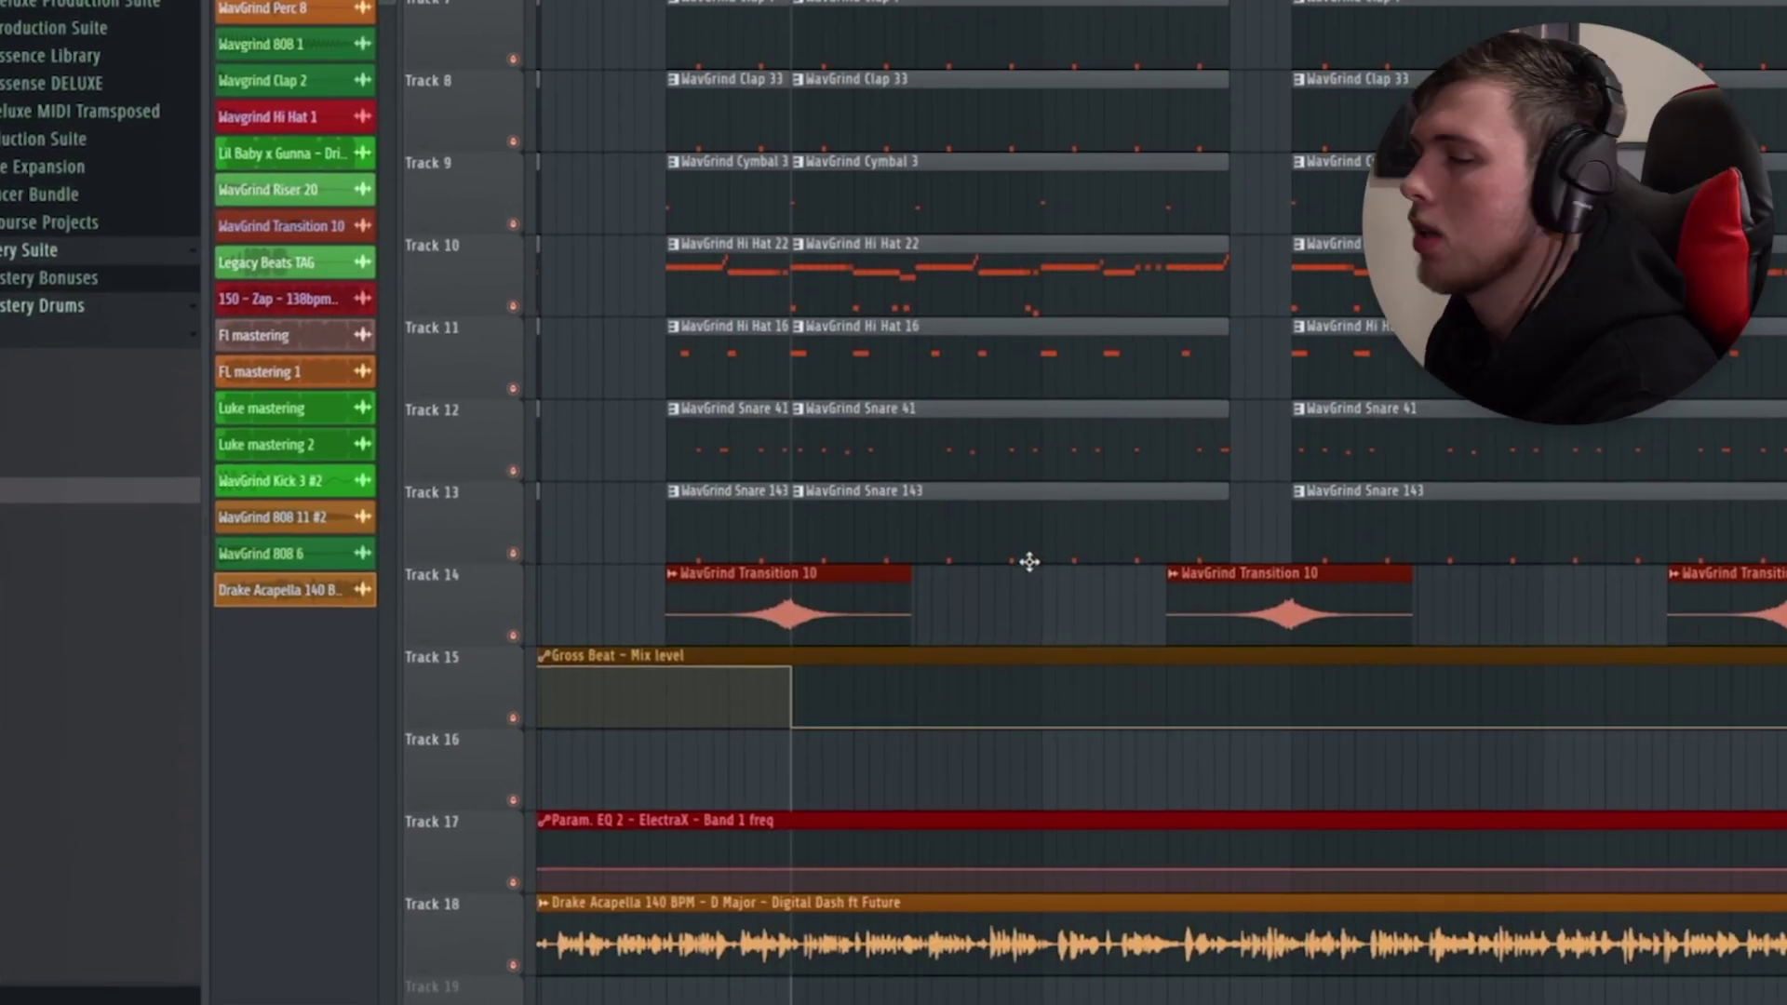